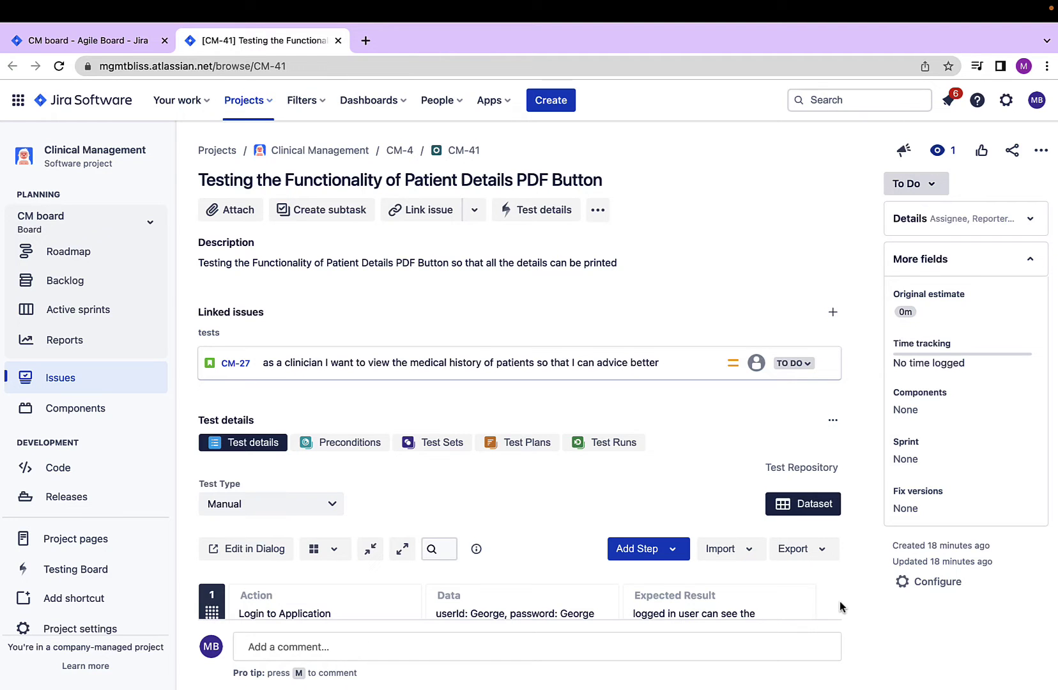
Step: Start a new Precondition issue in the Clinical Management (CM) project
left_click(561, 106)
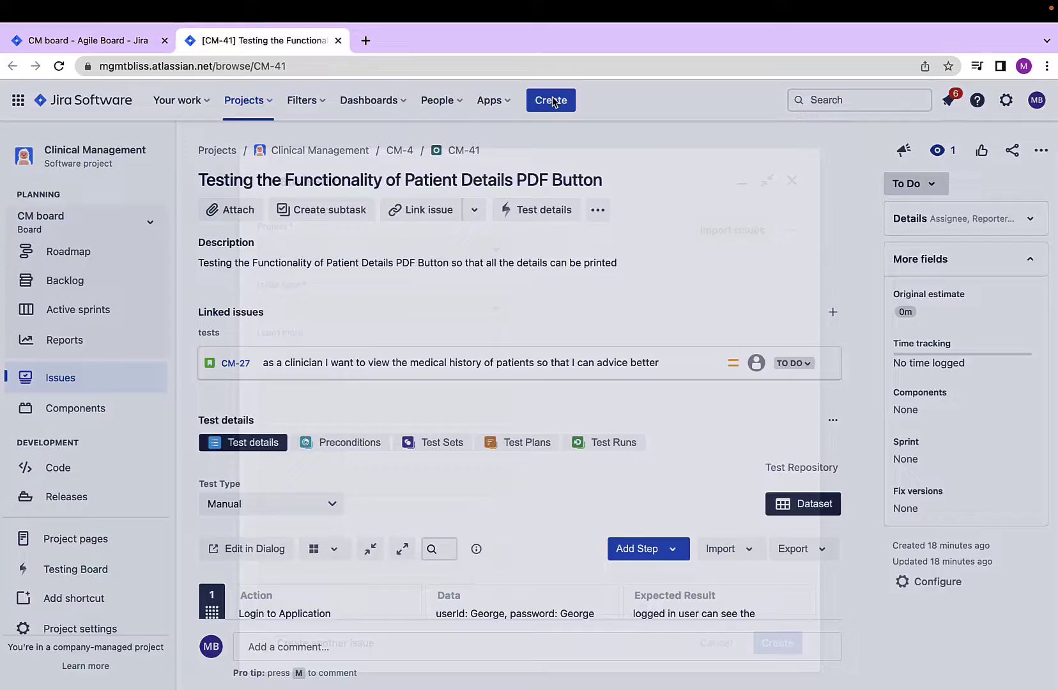
left_click(399, 288)
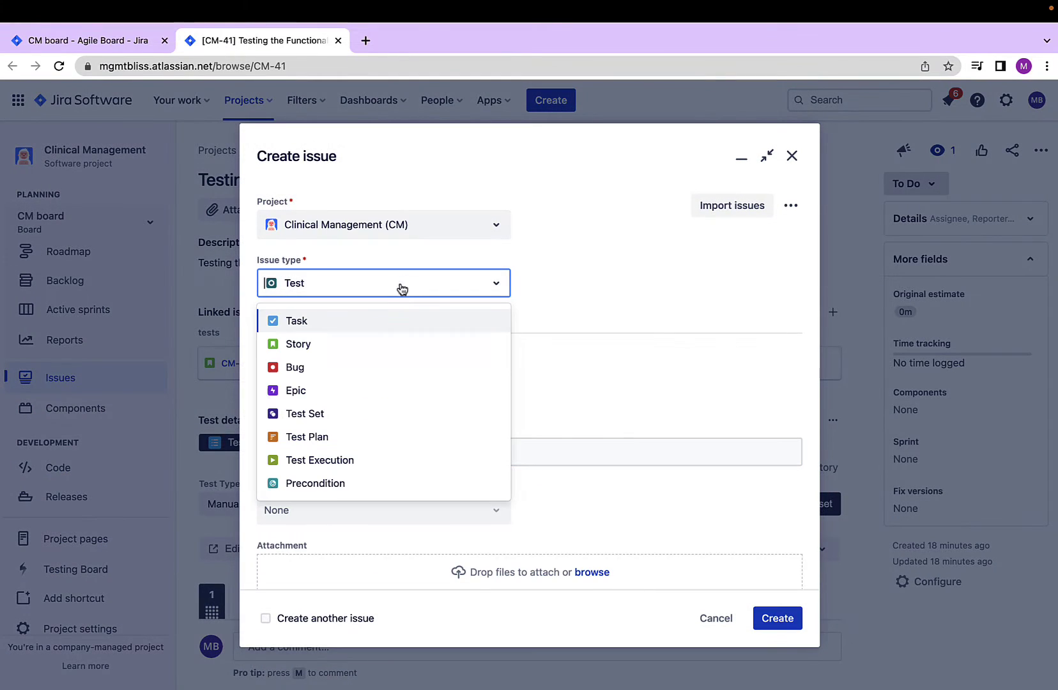
left_click(336, 484)
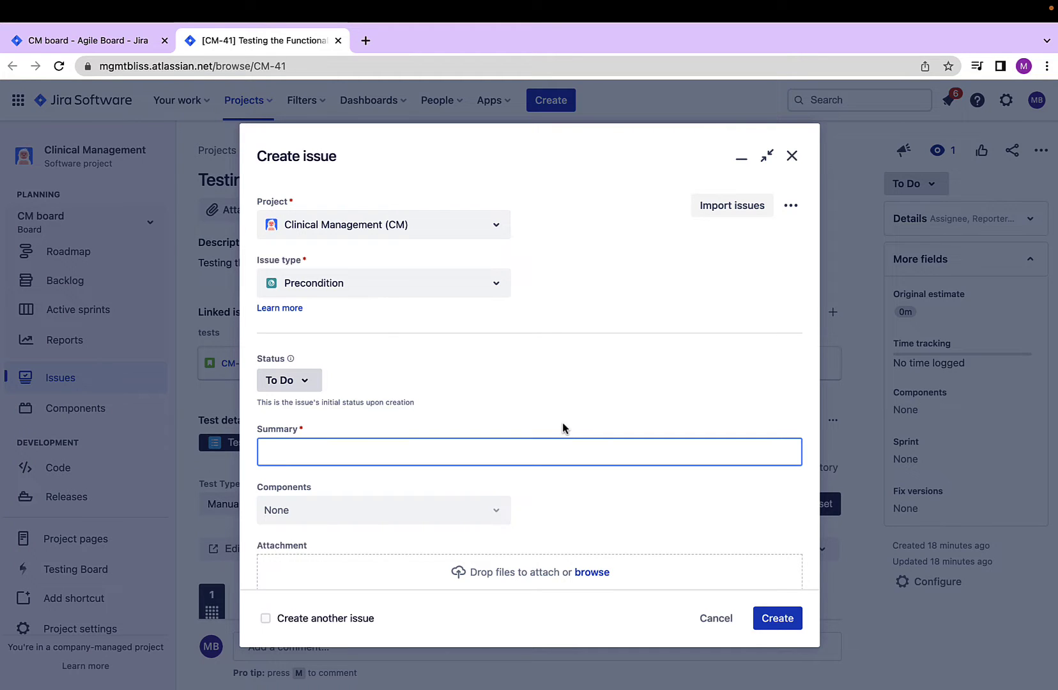
scroll(562, 423, "down", 1)
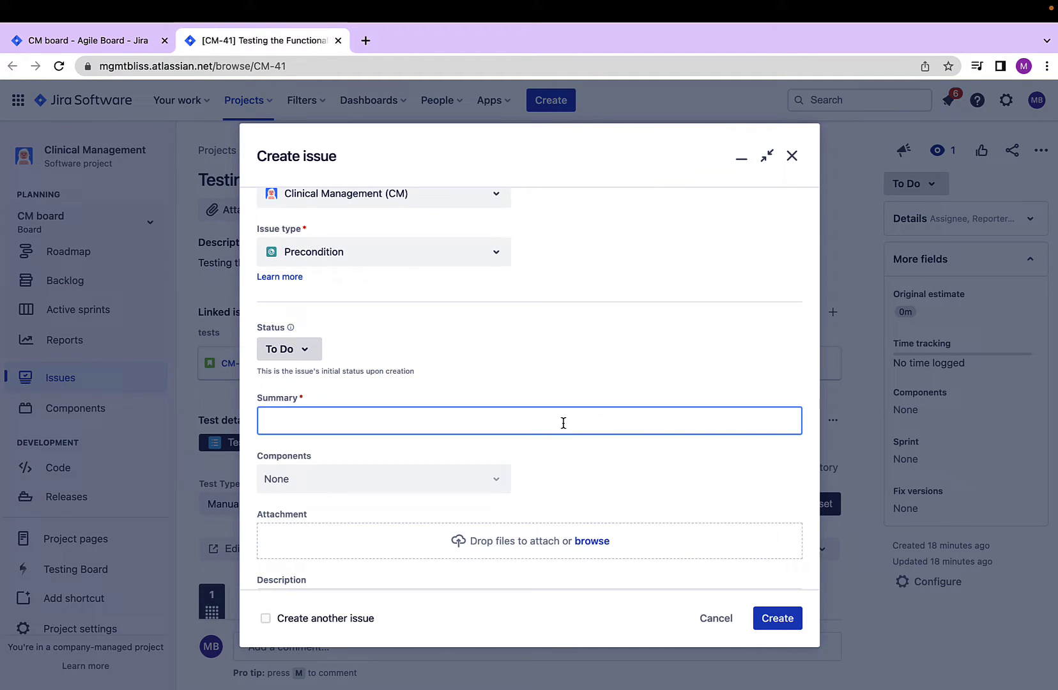
scroll(563, 423, "down", 2)
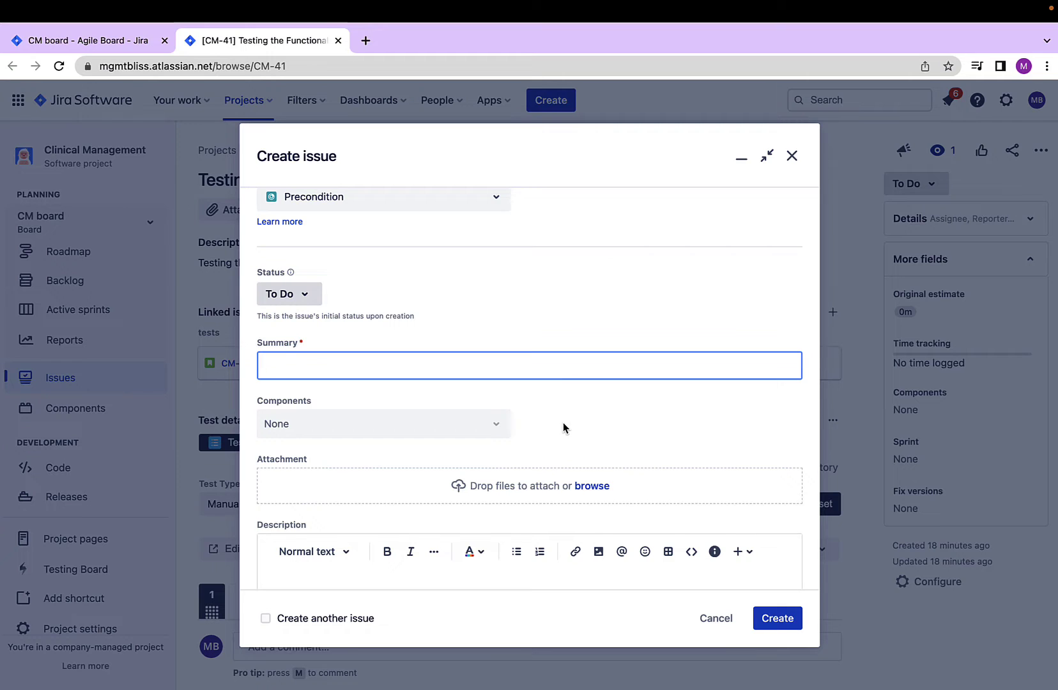
Step: Enter summary 'All triggers on the Database should be turned off' and a description adding 'so that basic functionality can be tested'
left_click(330, 366)
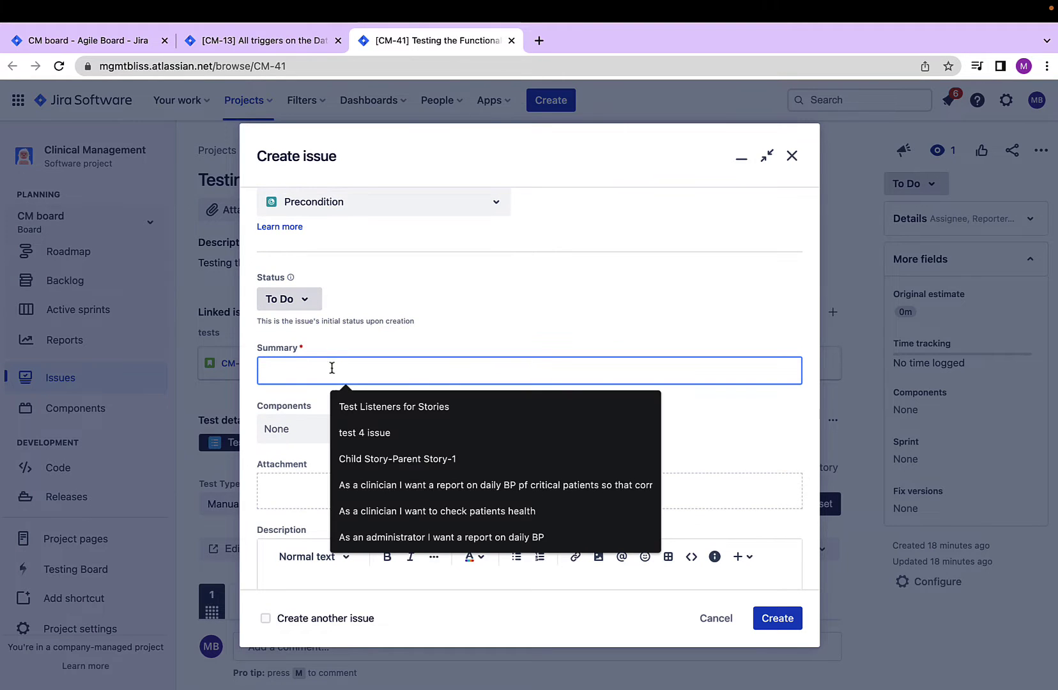
type("All triggers on the Database should be turned off")
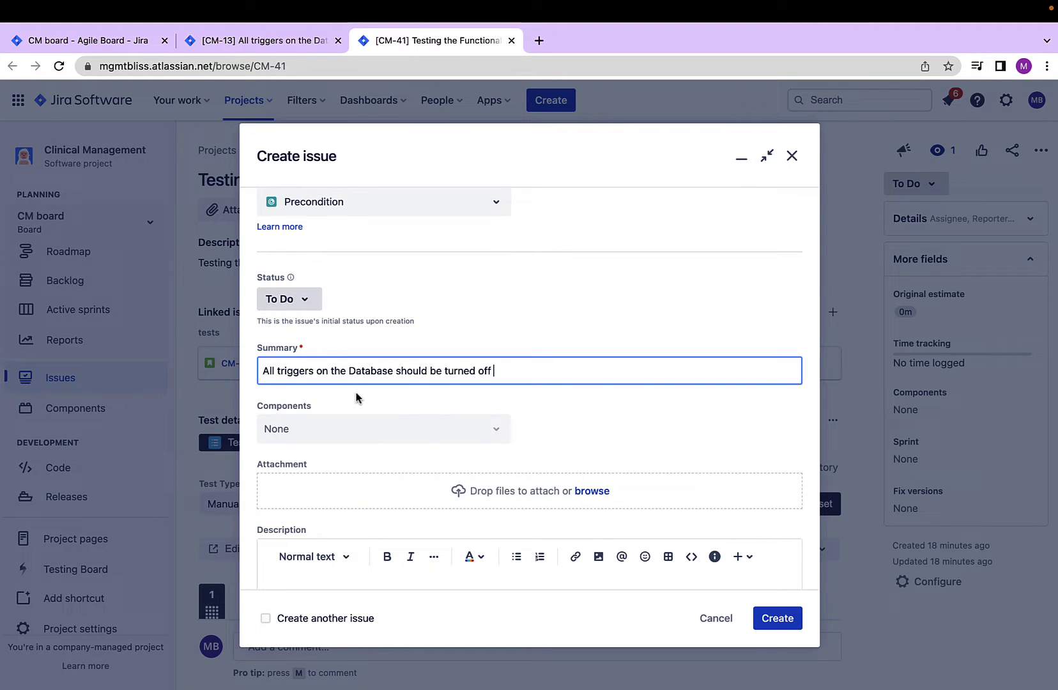
scroll(357, 398, "down", 4)
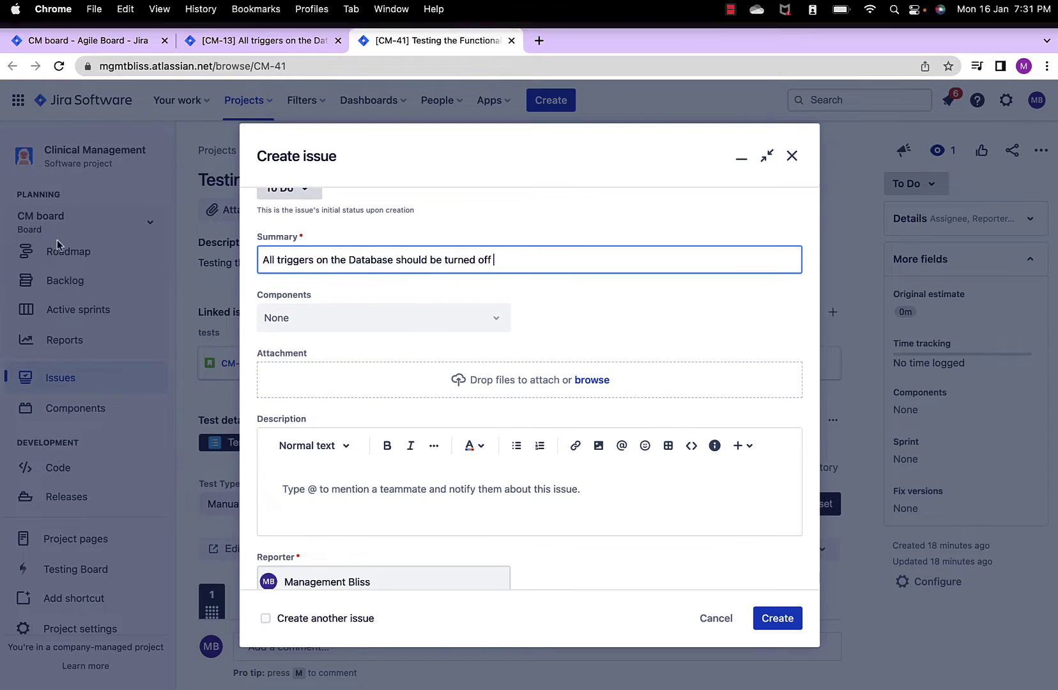
scroll(343, 401, "down", 3)
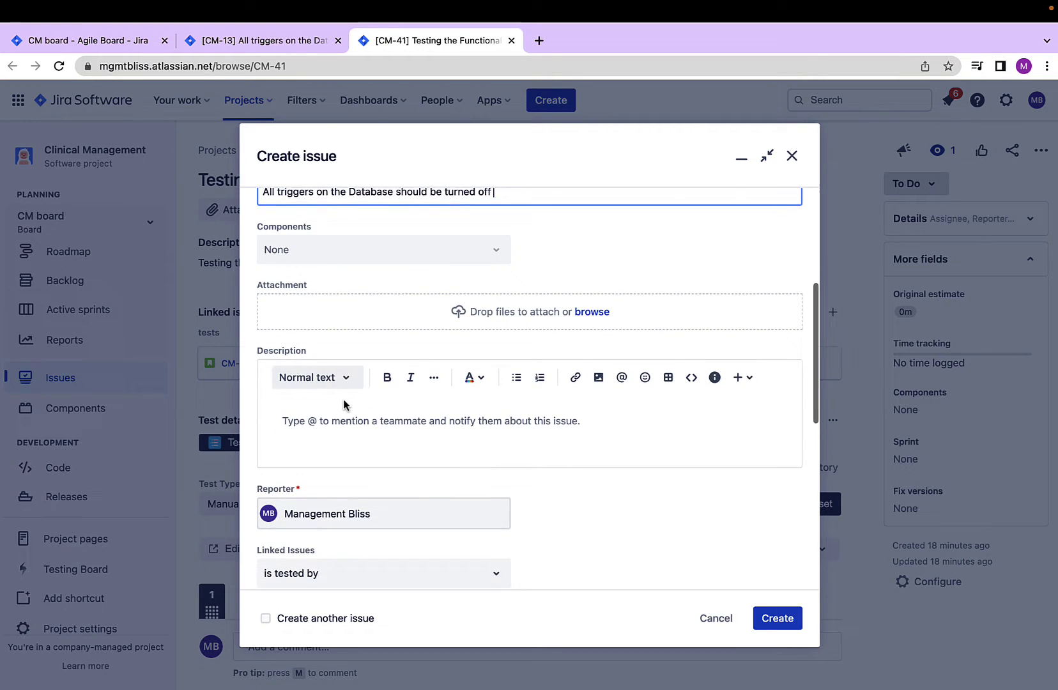
scroll(343, 405, "down", 1)
left_click(338, 402)
type("All triggers on the Database should be turned off")
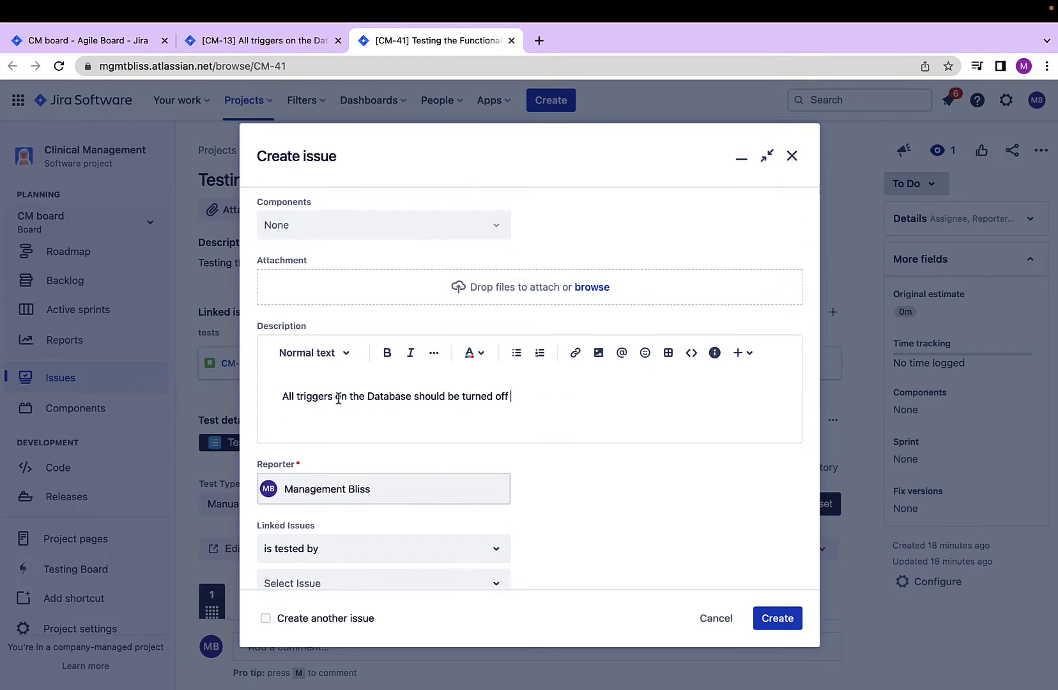
type("so that basic functionality can be")
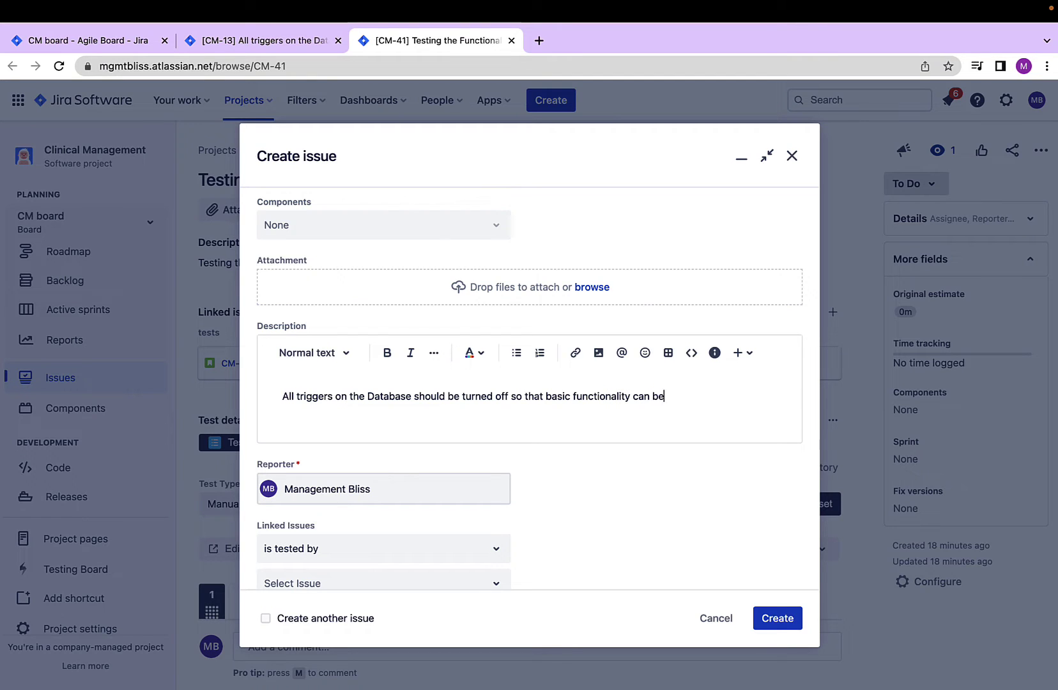
type(" tested")
Step: Set priority to Highest and epic to Nursing Department, then create the precondition
scroll(581, 515, "down", 5)
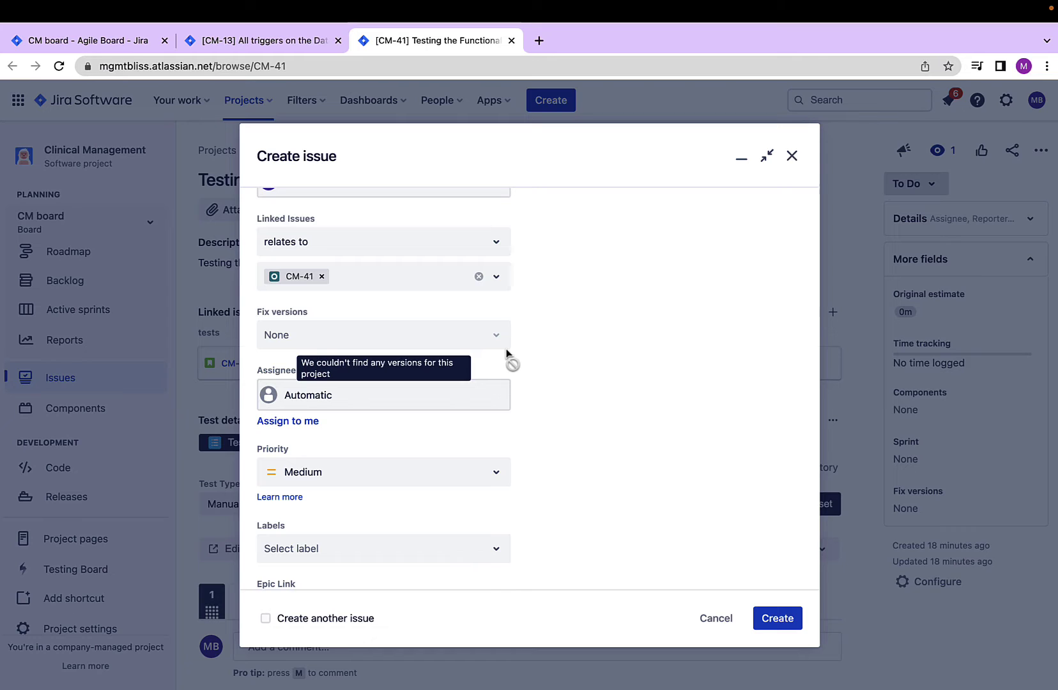
scroll(621, 440, "down", 2)
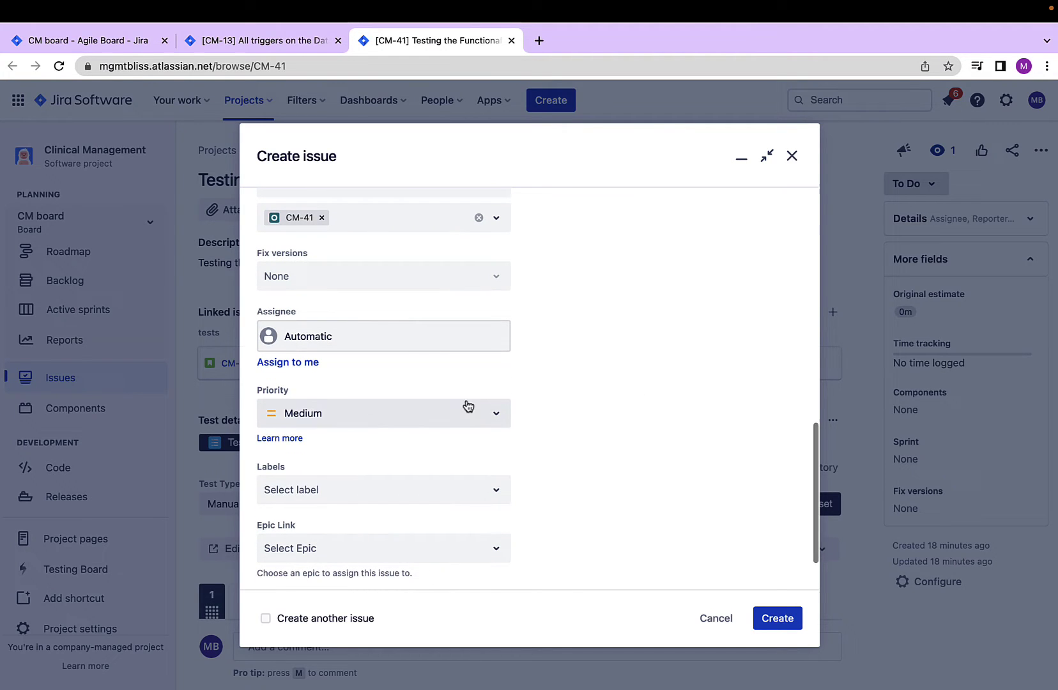
left_click(468, 407)
left_click(394, 452)
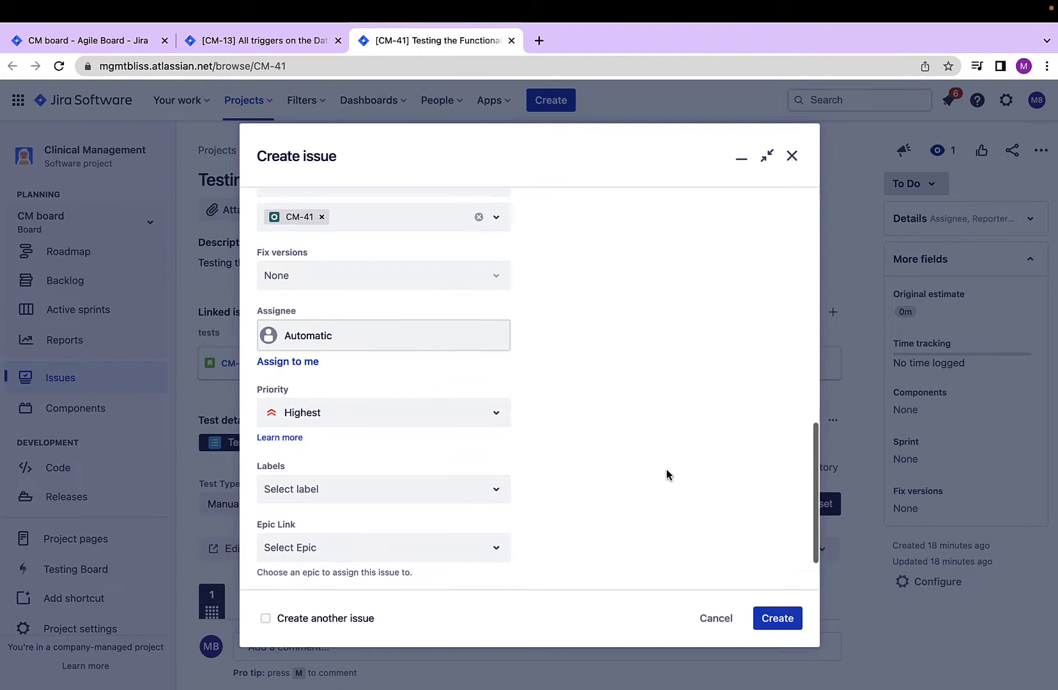
scroll(666, 475, "down", 2)
left_click(471, 485)
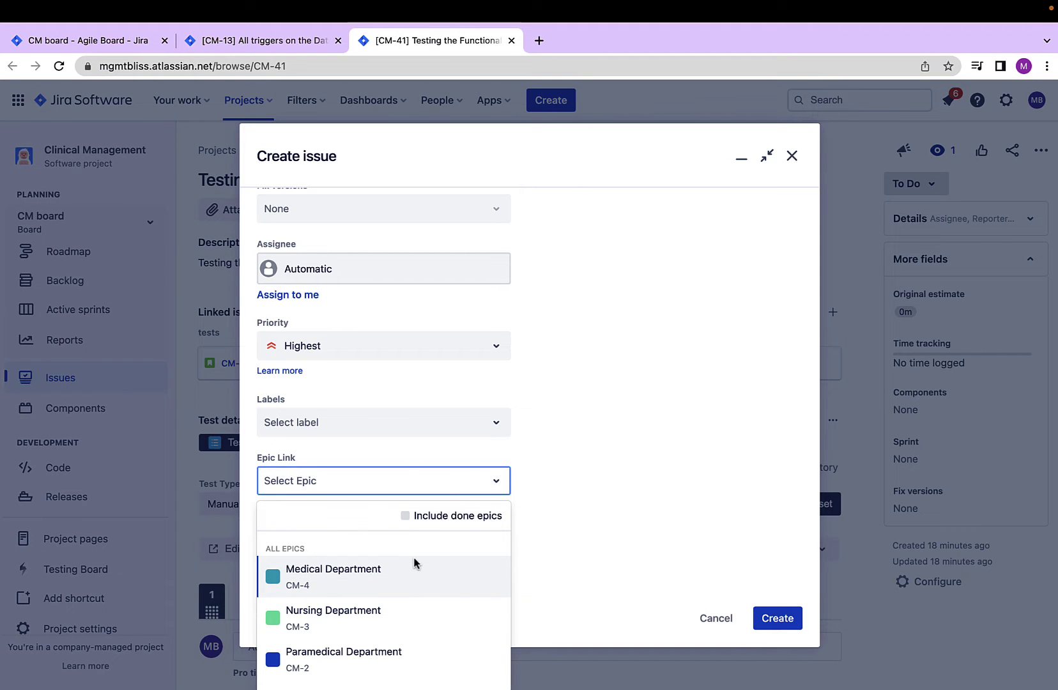
left_click(367, 612)
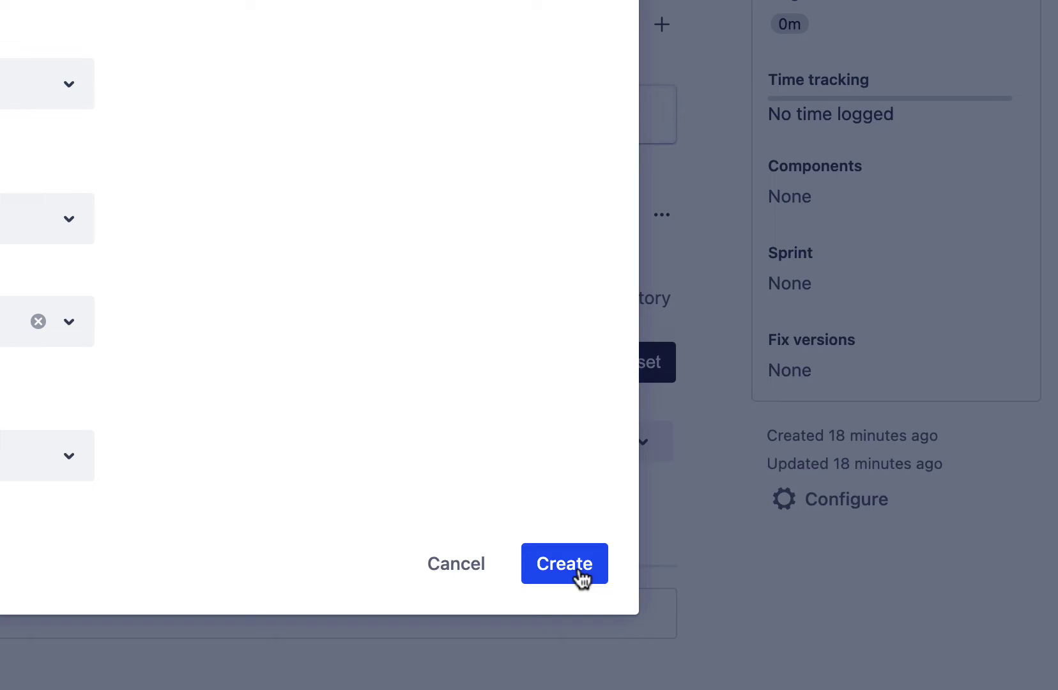
left_click(580, 572)
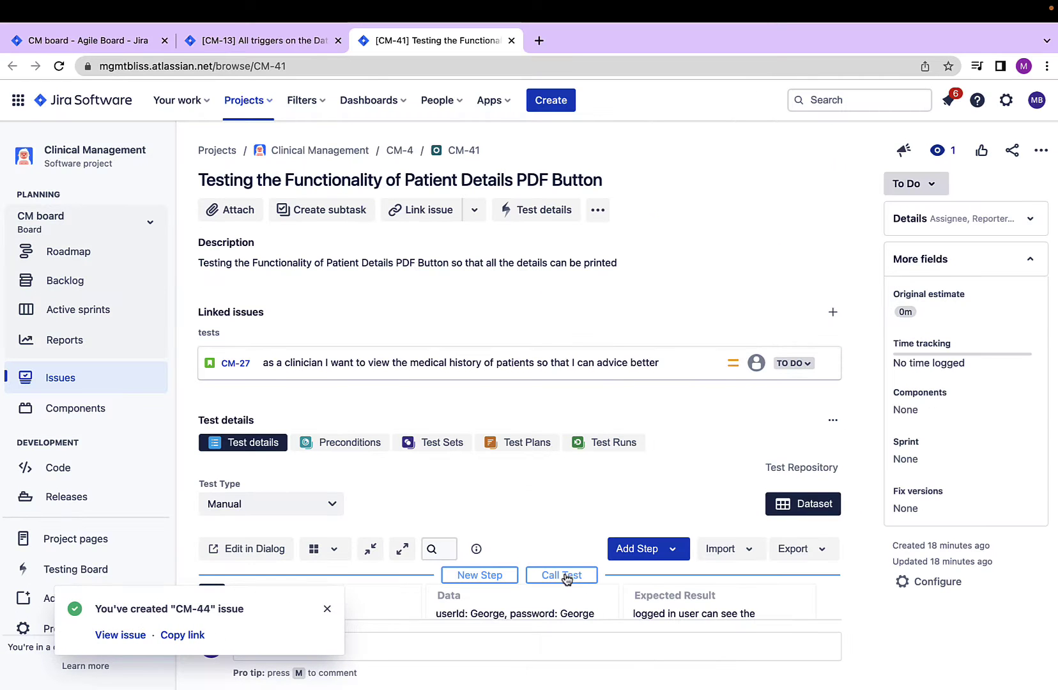
Step: Open CM-44 from the success message and expand its Manual precondition type dropdown
left_click(120, 634)
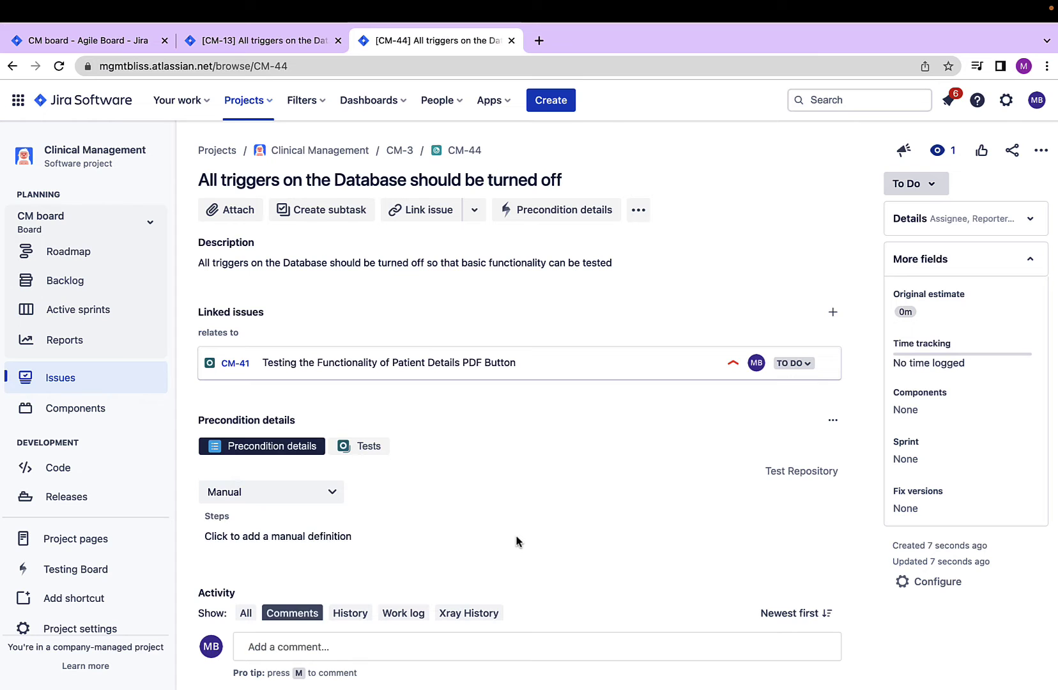
scroll(516, 541, "down", 1)
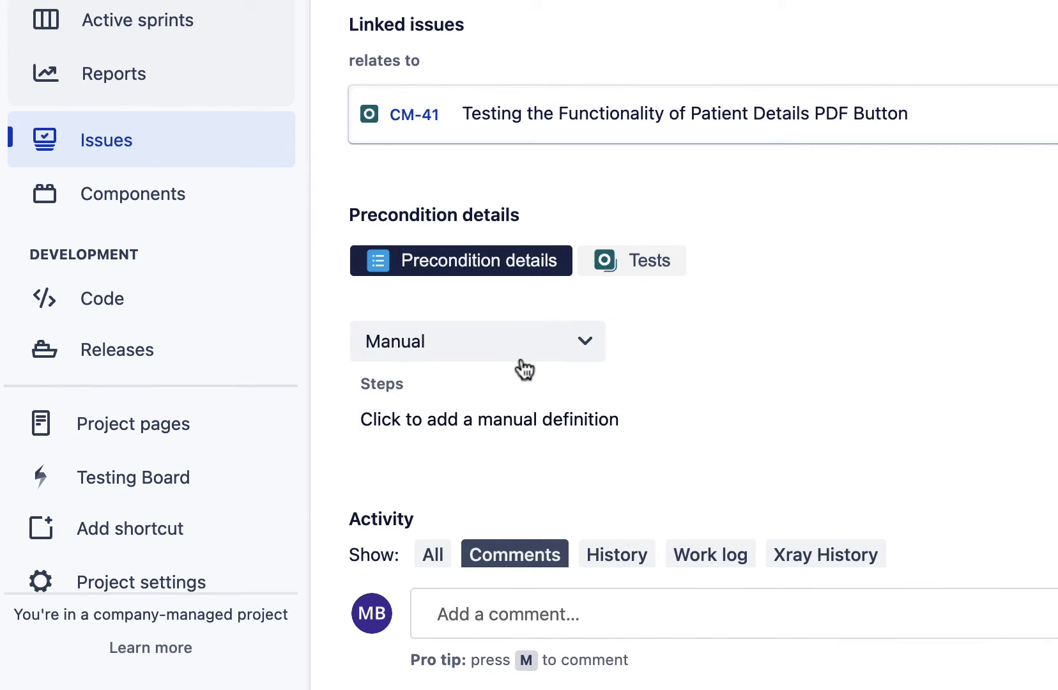
left_click(299, 479)
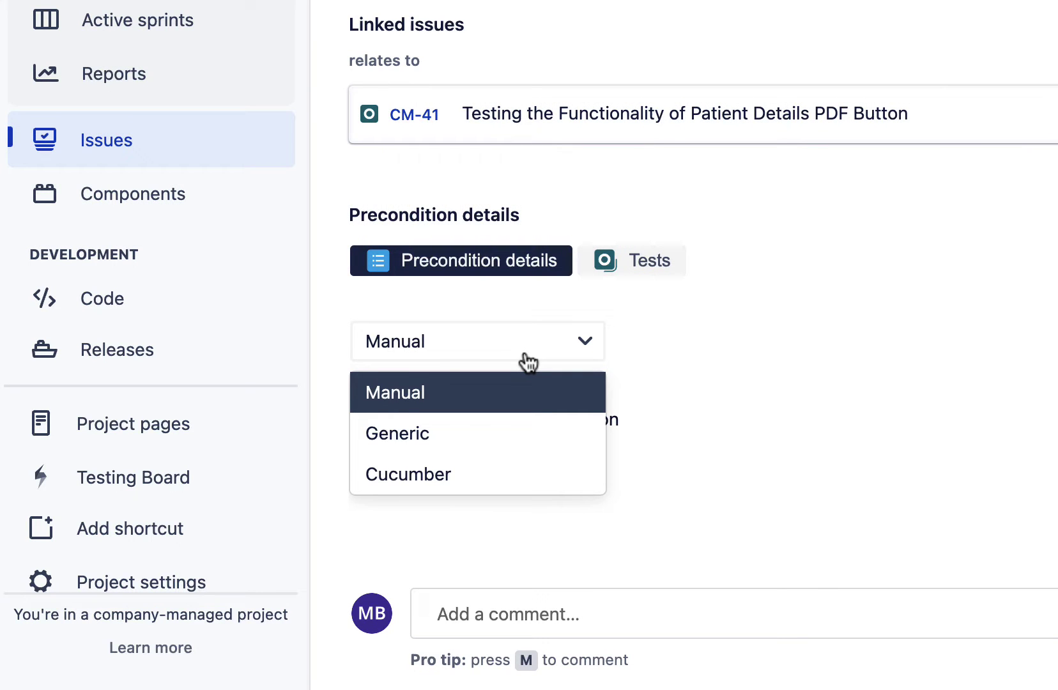
Step: Switch CM-44's precondition type from Manual to Cucumber, confirming the loss of manual steps
scroll(504, 475, "down", 1)
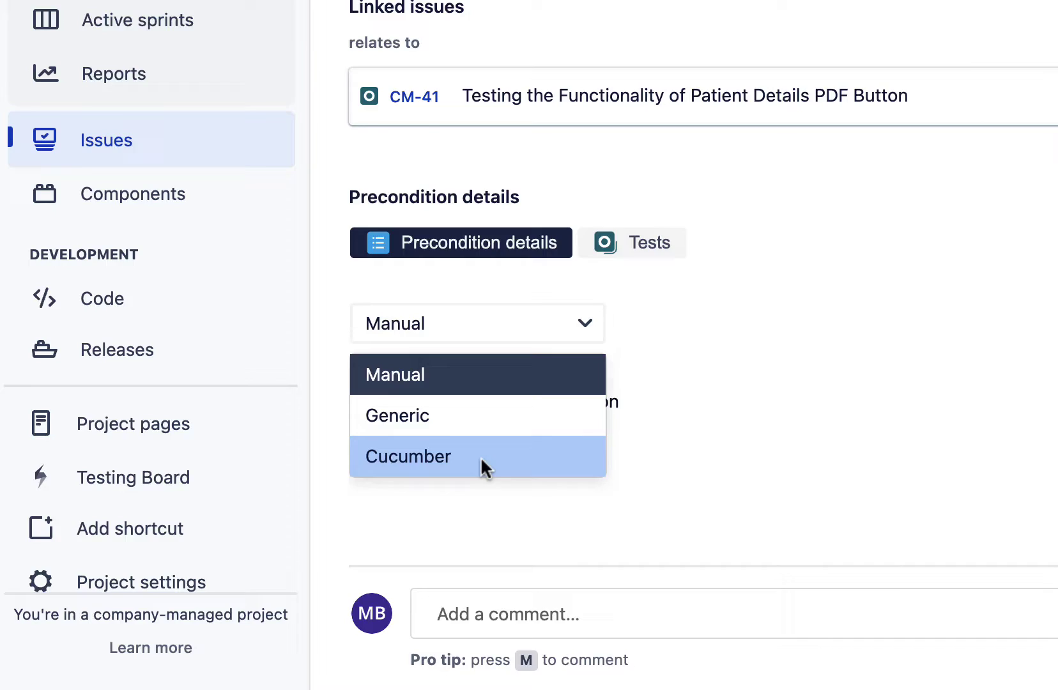
left_click(481, 456)
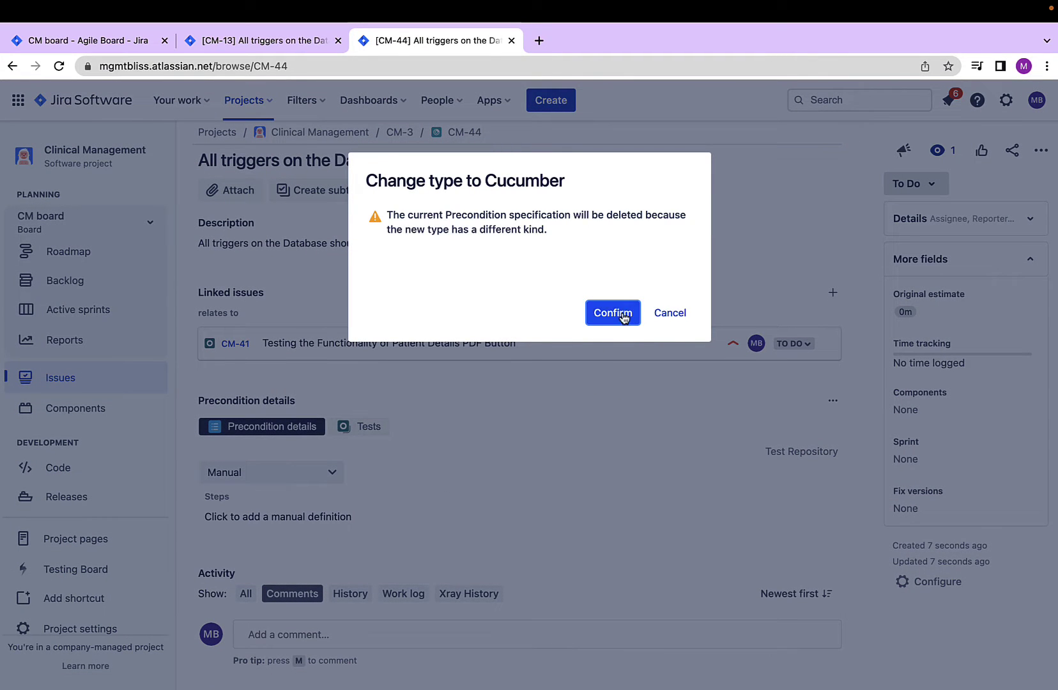
left_click(625, 317)
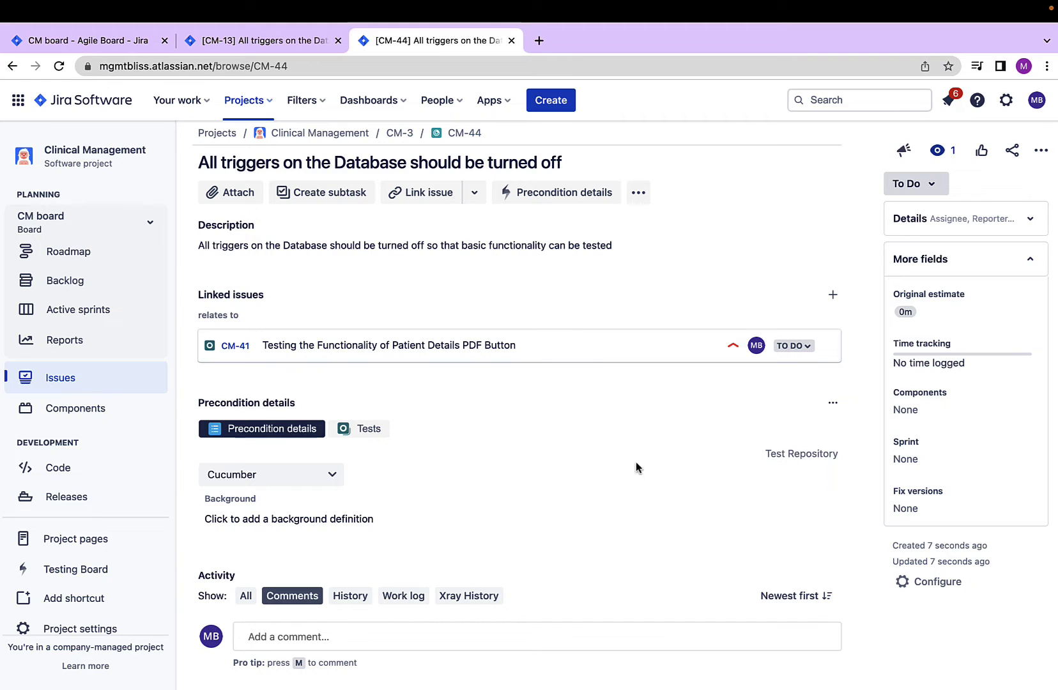
scroll(382, 444, "down", 1)
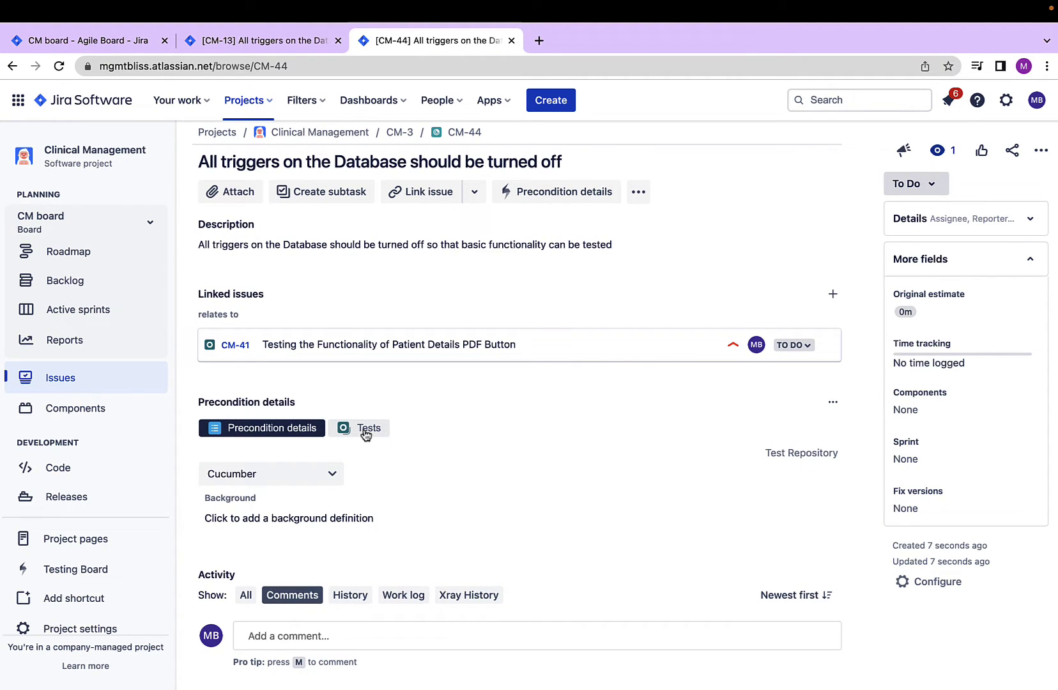
Step: Paste the Given/Then background steps and replace 'I am' with 'user is' on line 1
left_click(281, 518)
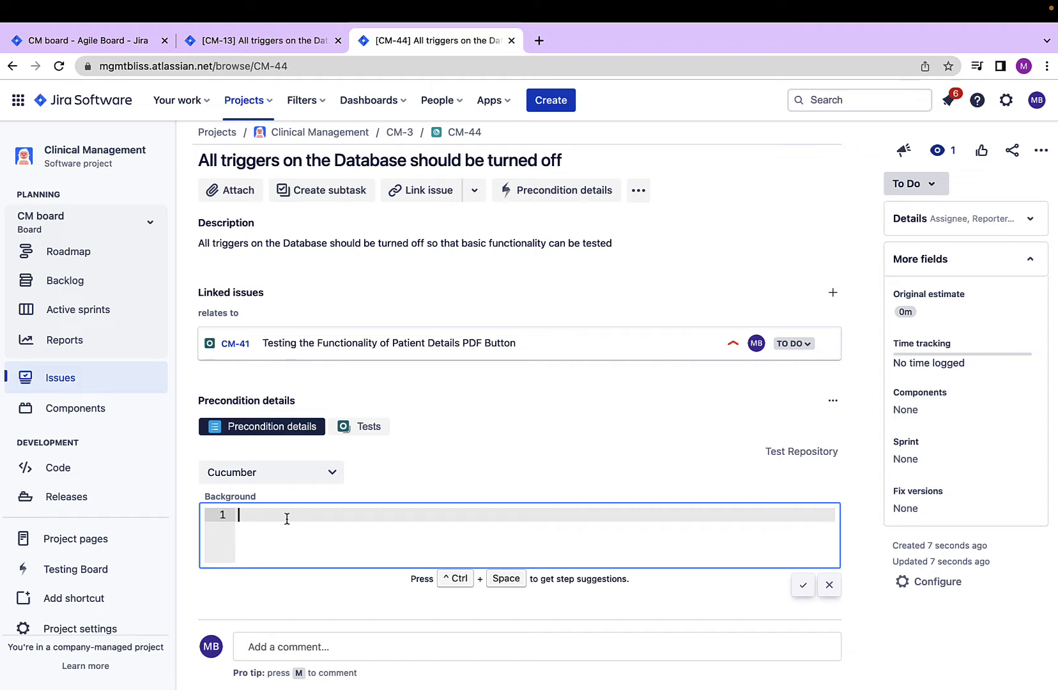
type("GIVEN: That I am in DEV001 Database THEN: All the values on Table TRIG_ENA_DISA should be set to 0")
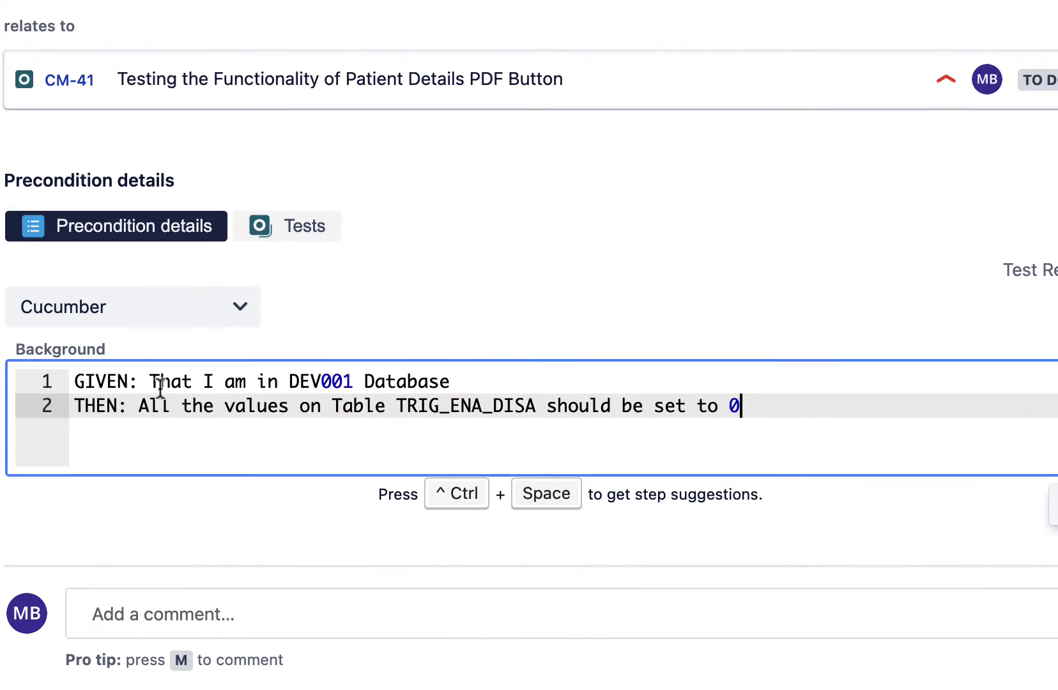
left_click_drag(205, 381, 251, 381)
type("user")
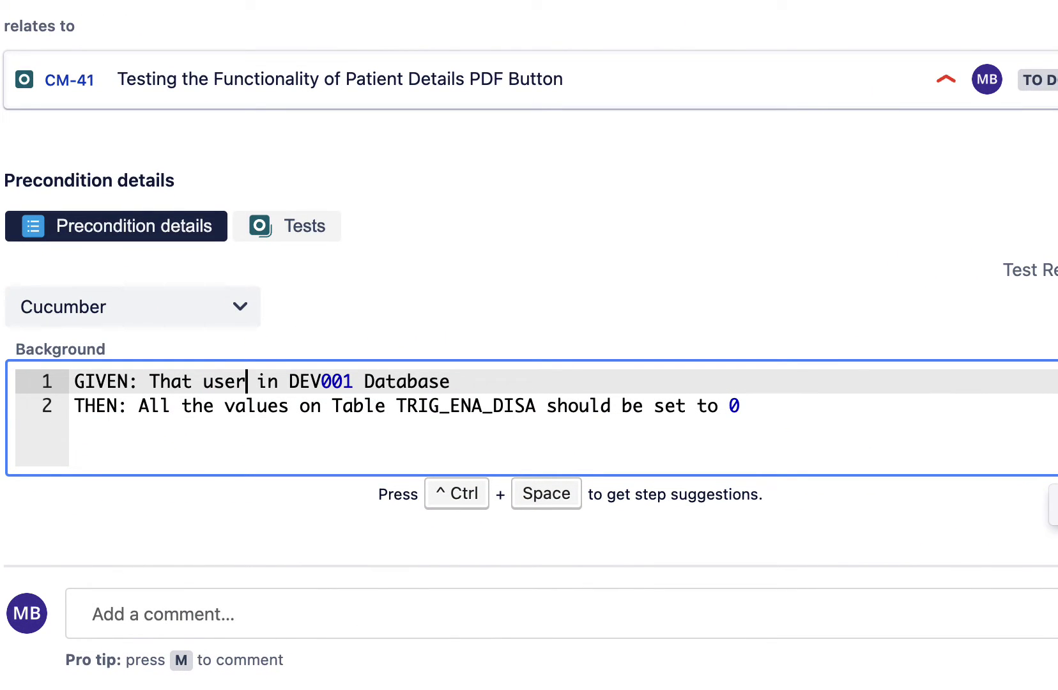
type(" is")
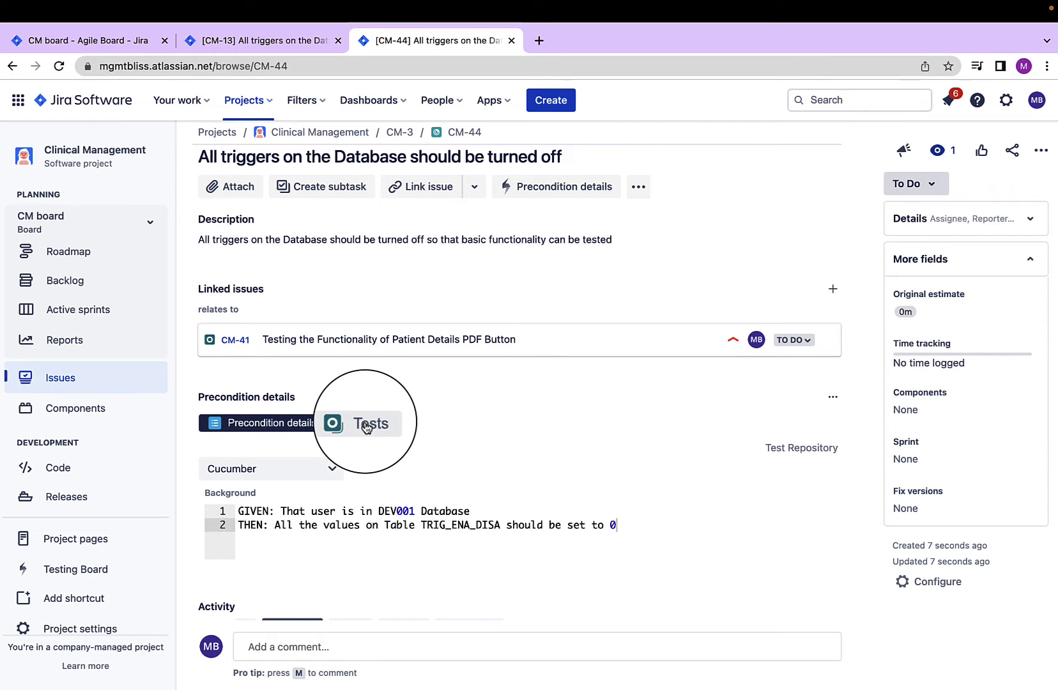
Step: From CM-44's Tests tab, open the dialog to add existing tests
left_click(366, 425)
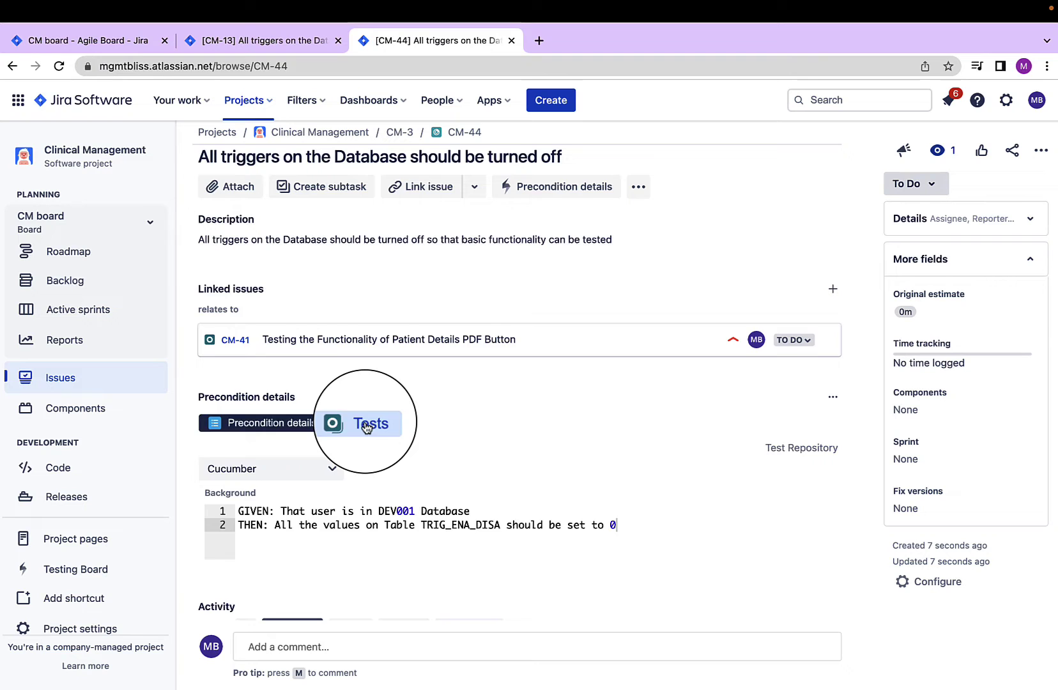
scroll(502, 479, "down", 3)
left_click(530, 497)
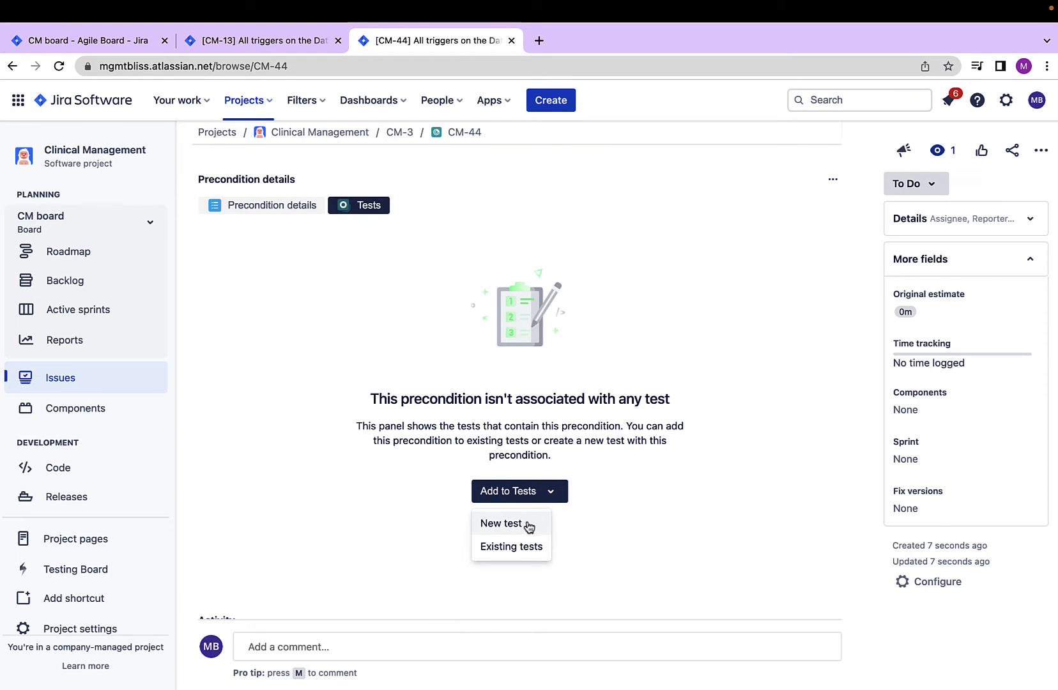
left_click(533, 547)
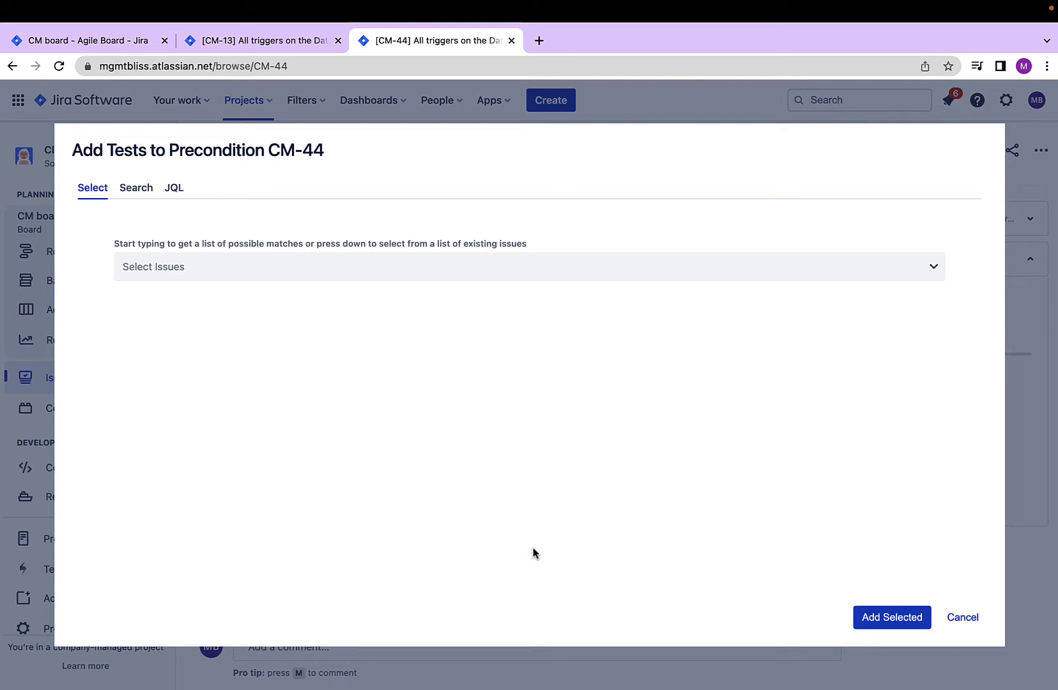
Step: Try the Select and Search tabs with project Clinical Management, then switch to JQL
left_click(287, 264)
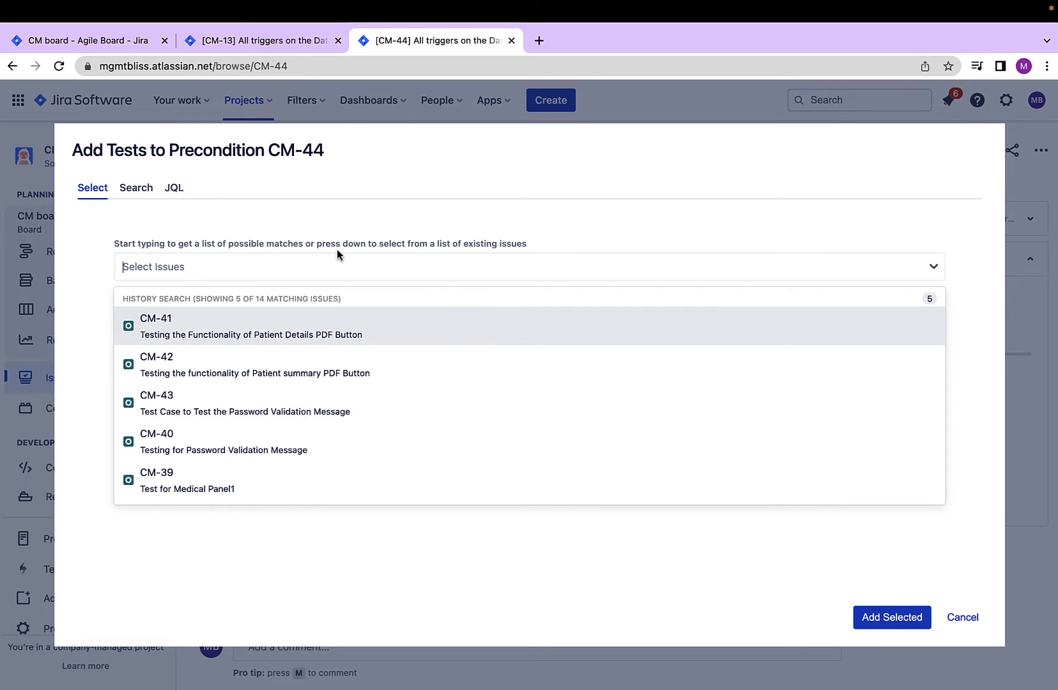
left_click(134, 196)
left_click(153, 241)
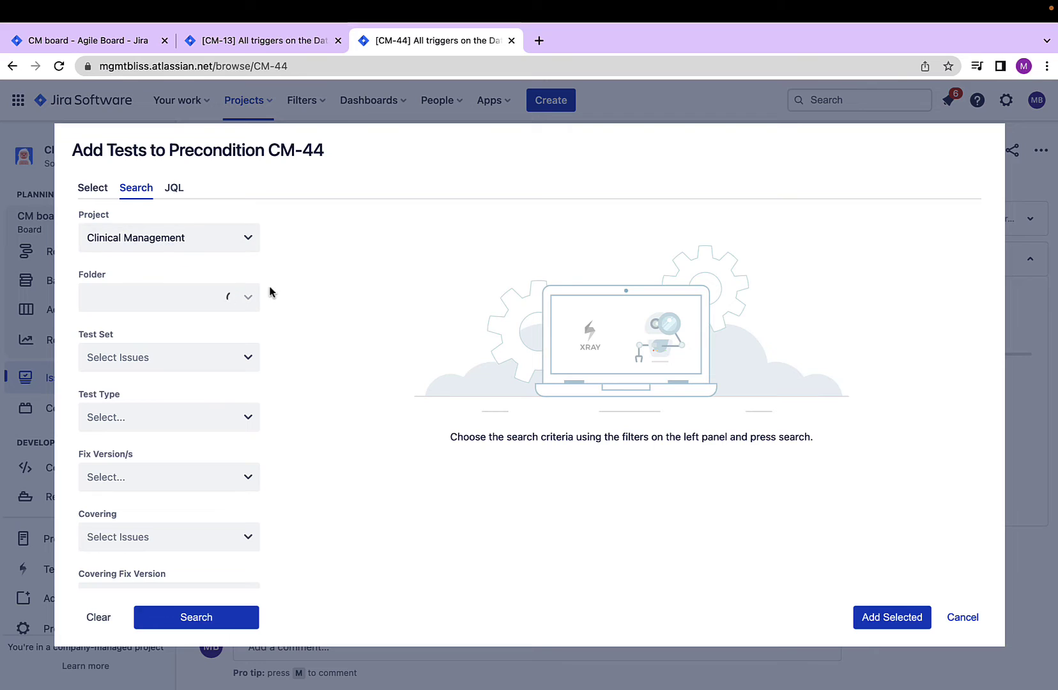
left_click(220, 358)
left_click(355, 329)
left_click(174, 188)
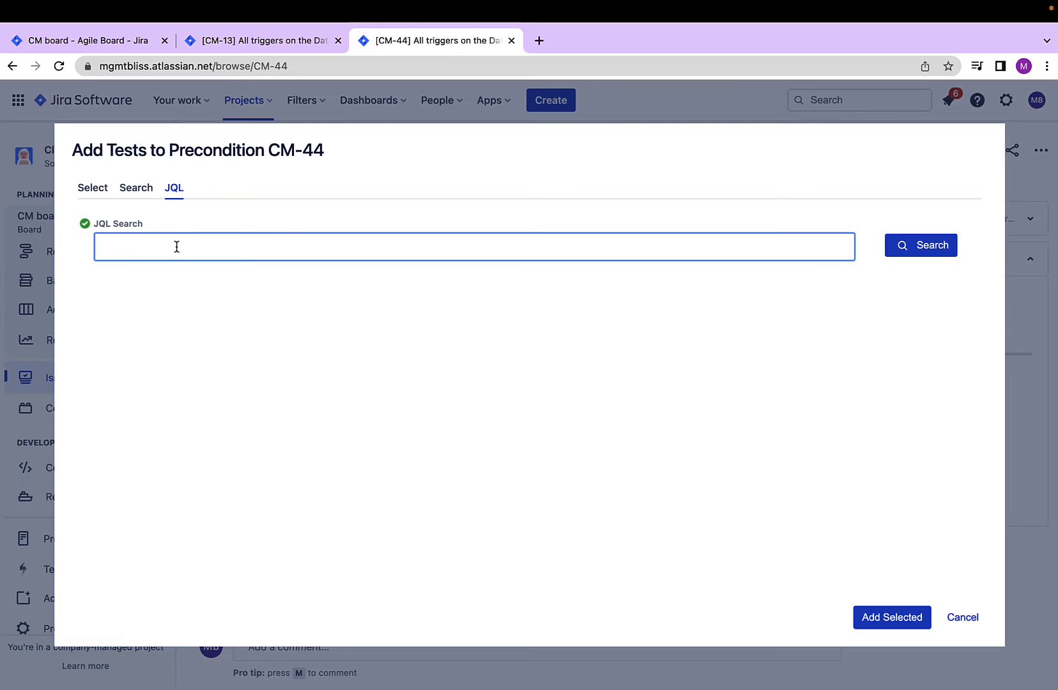
Step: Search with JQL 'issuetype = TEST' and add test CM-43 to the precondition
type("issuety")
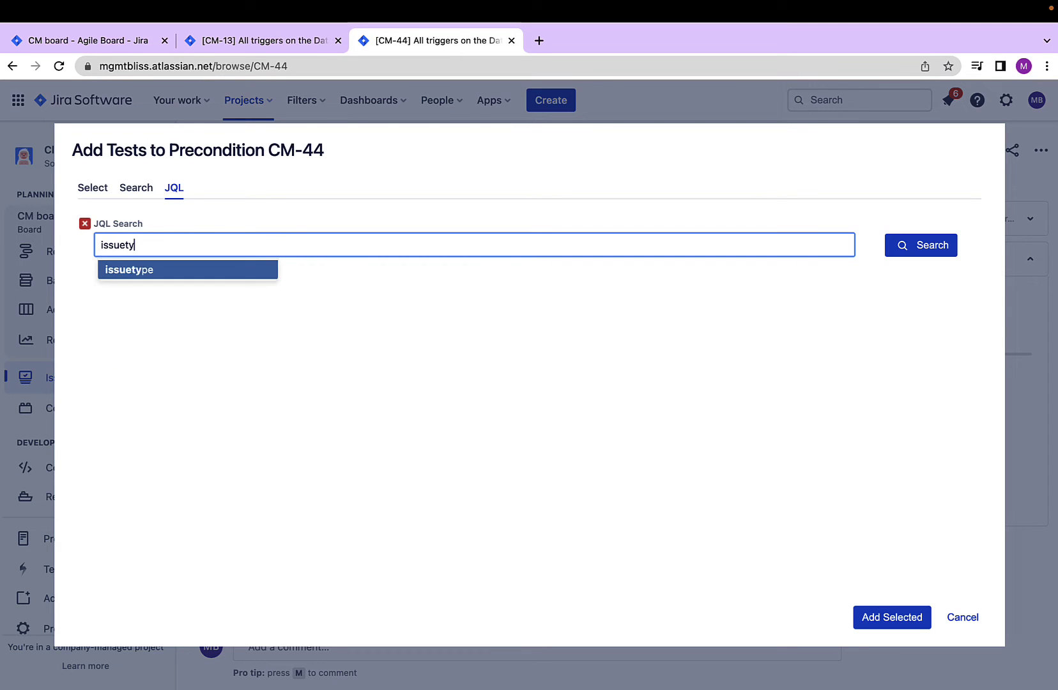
type("pe =T")
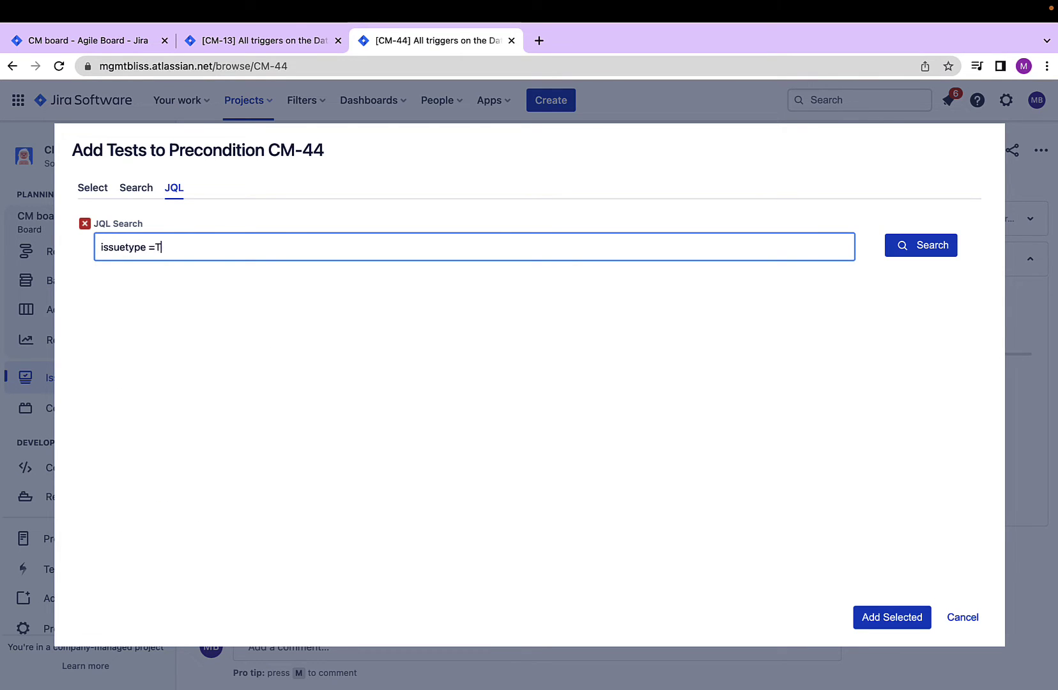
type("EST")
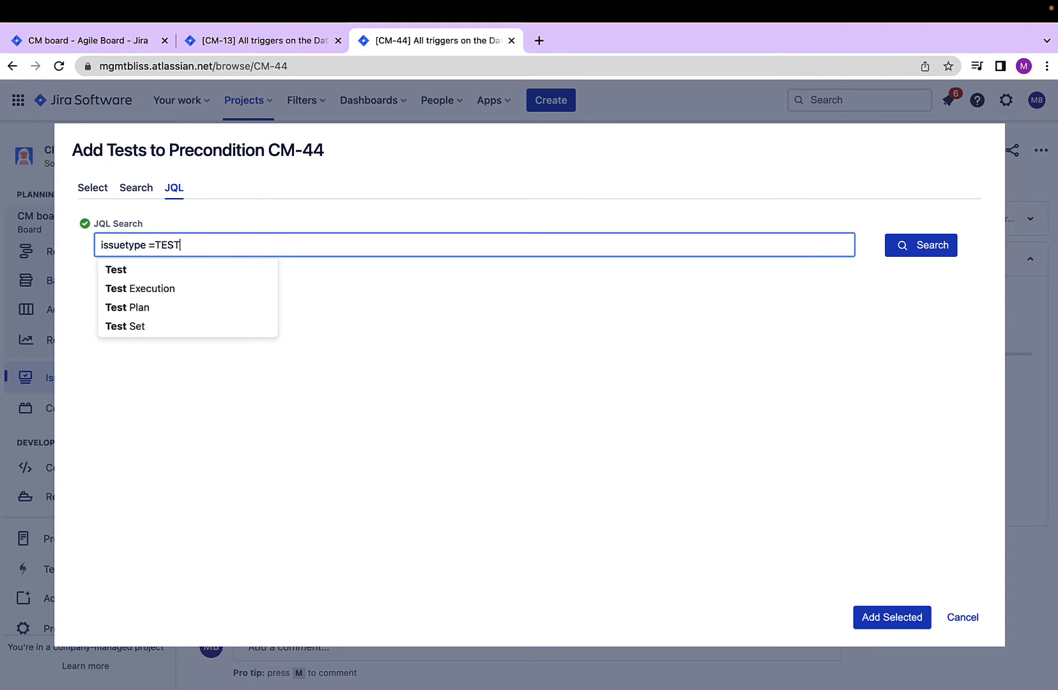
key("Return")
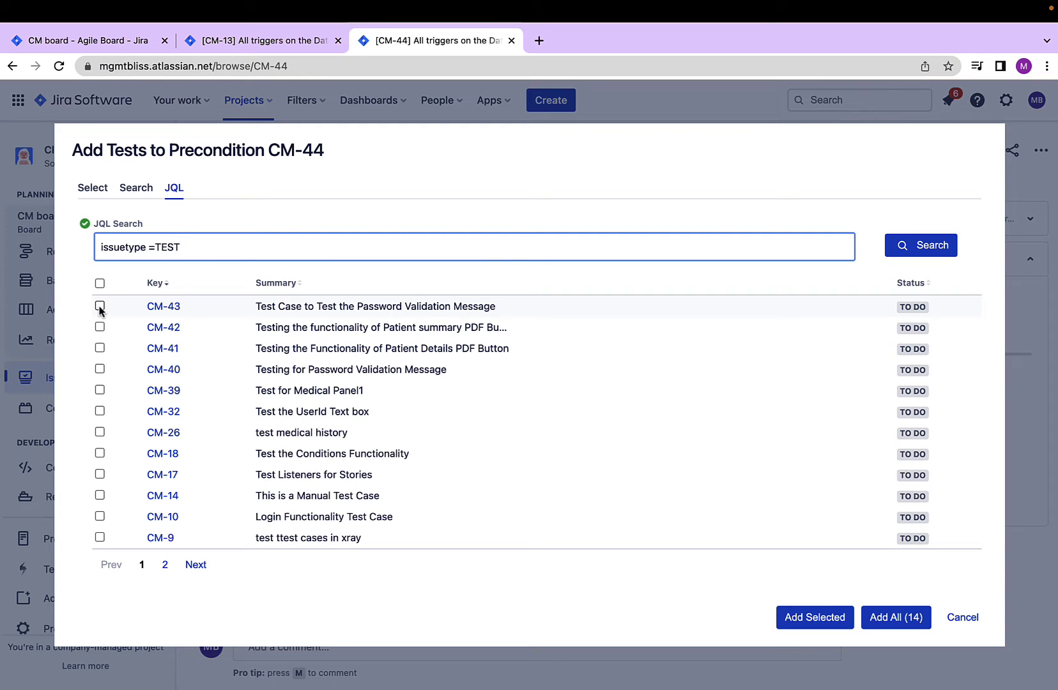
left_click(100, 306)
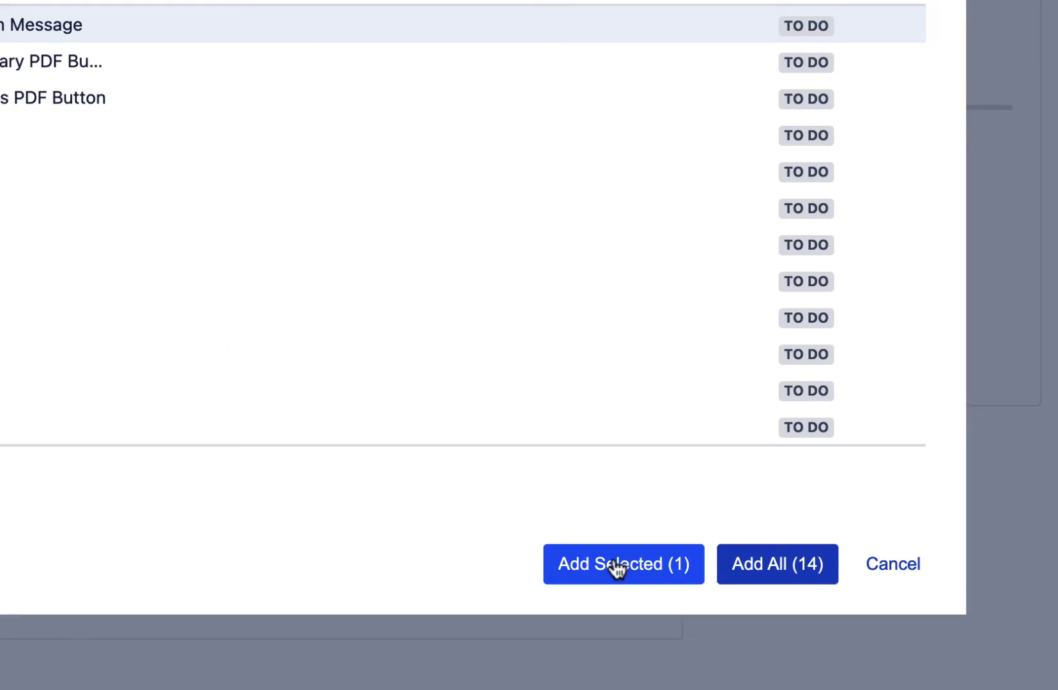
left_click(615, 565)
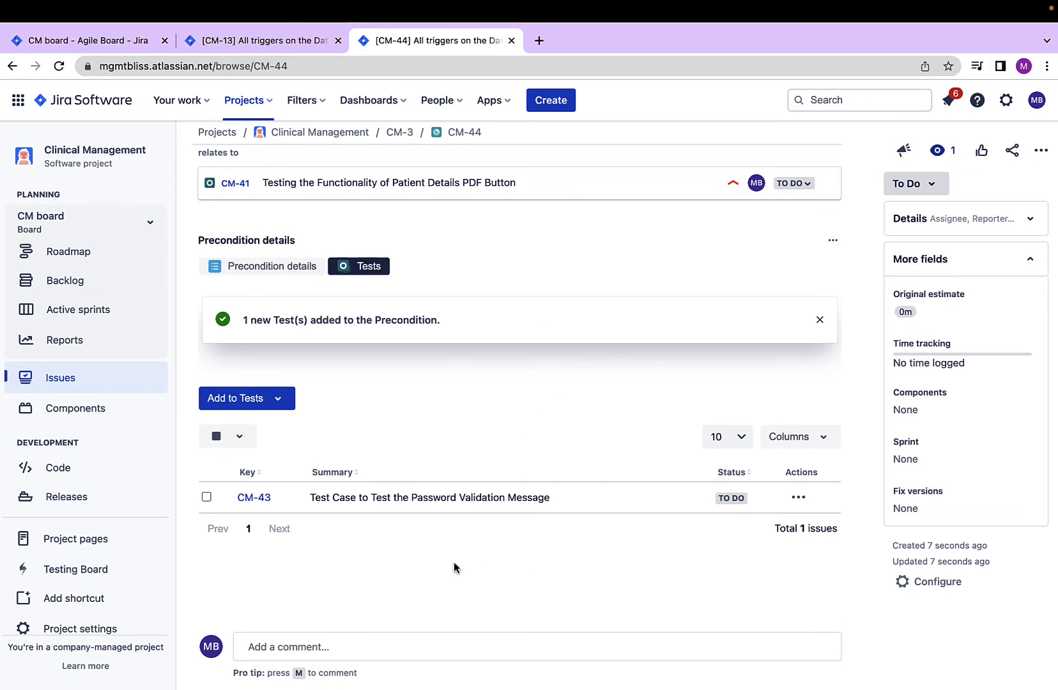
scroll(426, 561, "up", 2)
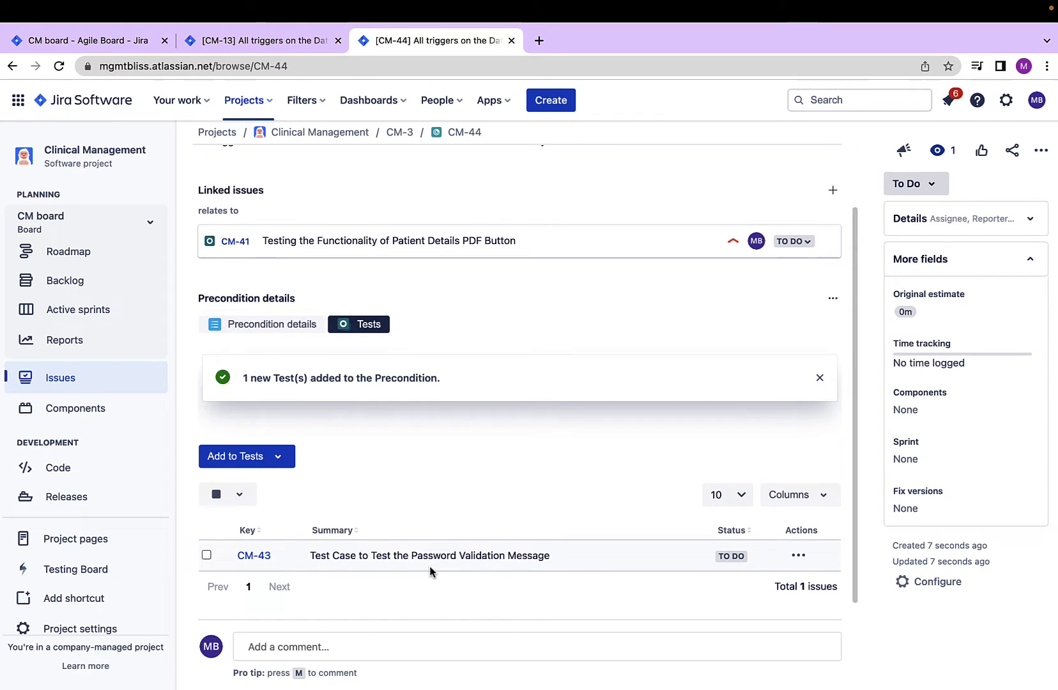
scroll(428, 566, "down", 3)
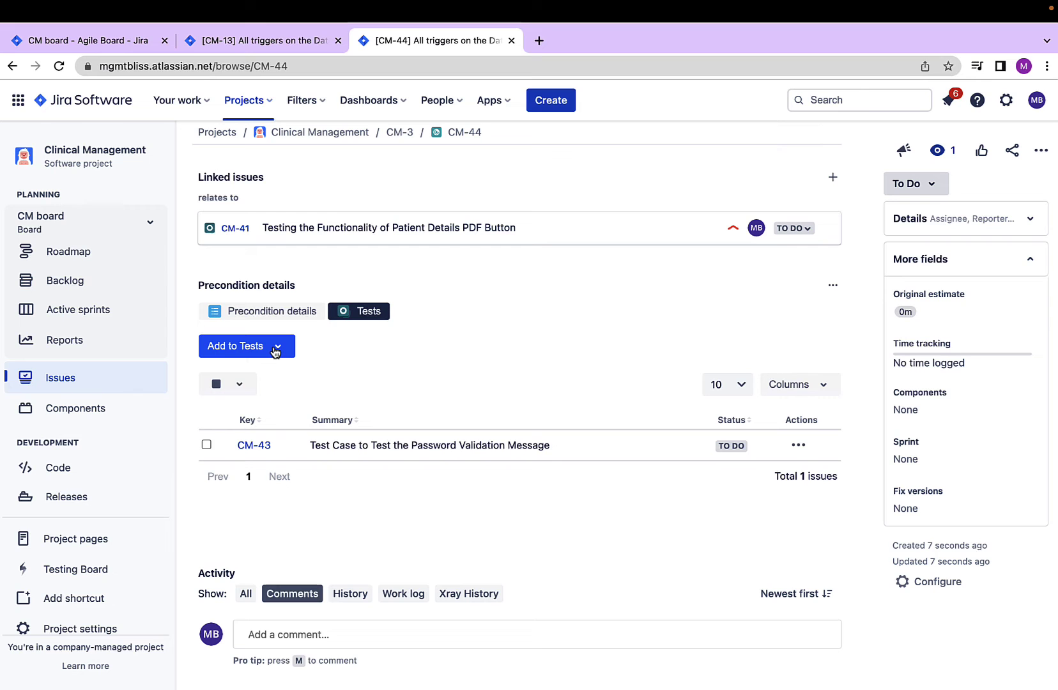
left_click(276, 349)
left_click(237, 409)
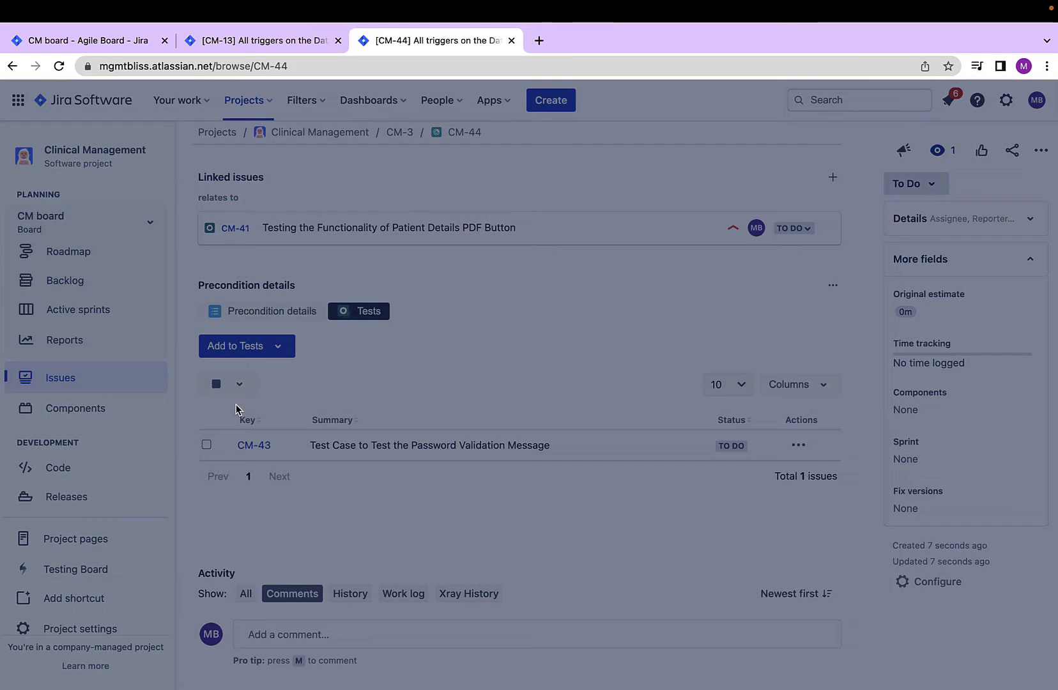
left_click(267, 372)
left_click(894, 617)
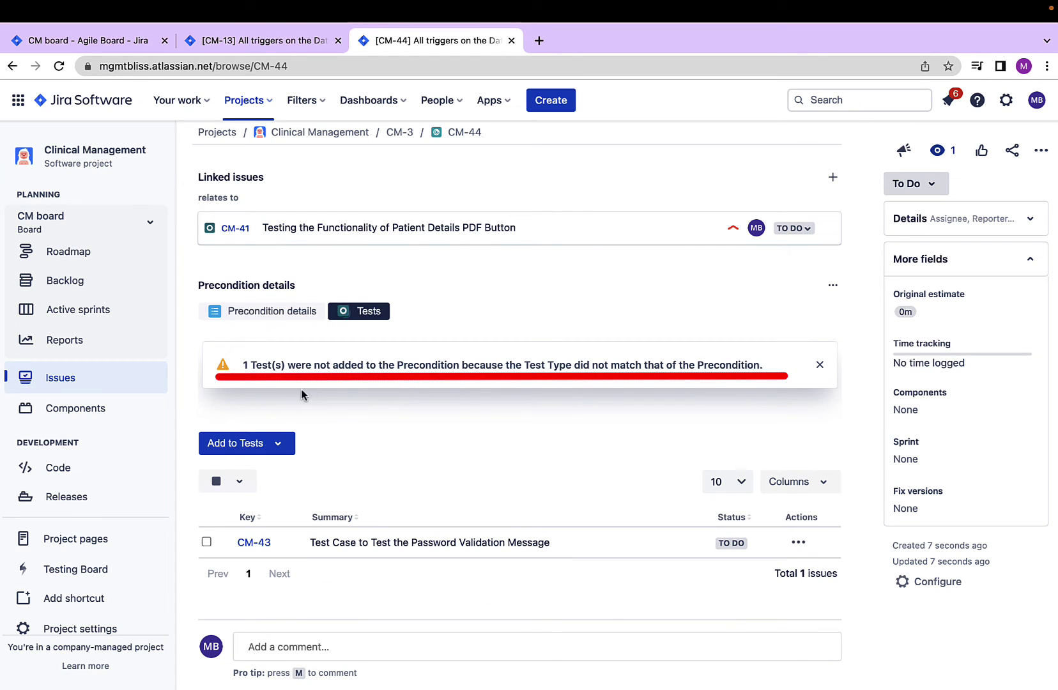
left_click(822, 367)
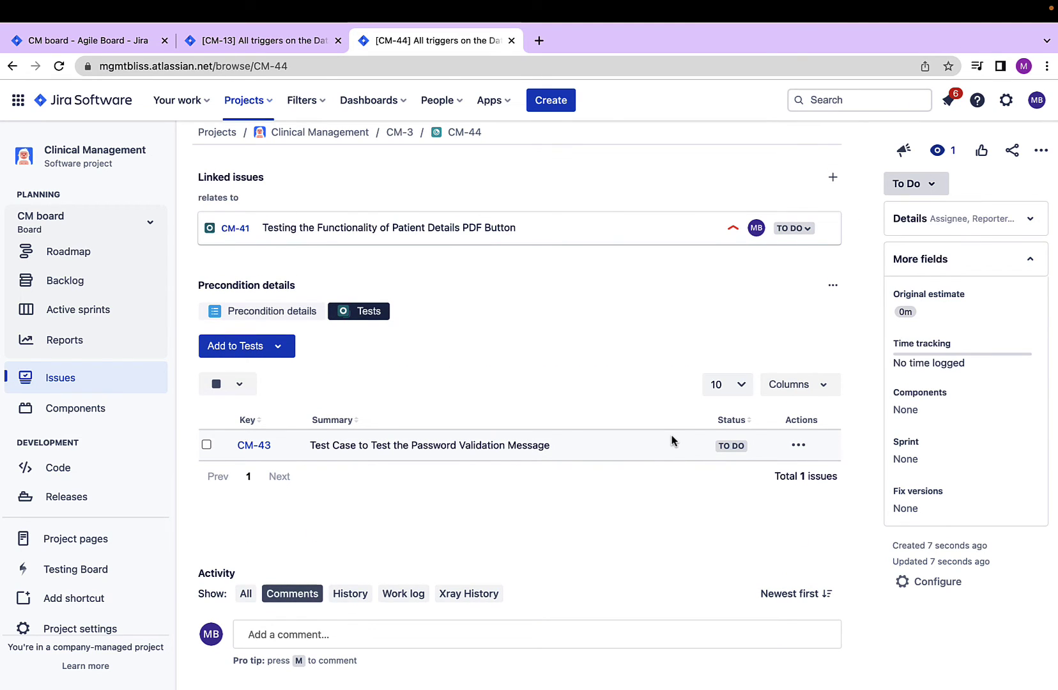
Step: Return to CM-44's Precondition details to view the Given/Then DEV001 Database background, checking Tests along the way
scroll(379, 397, "up", 3)
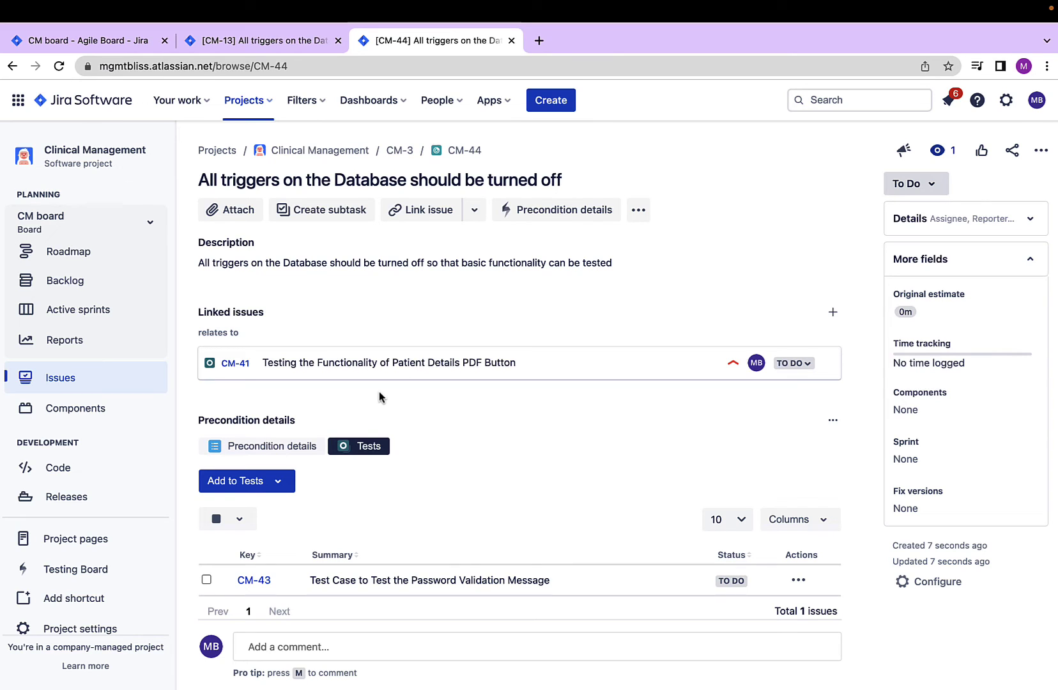
left_click(466, 182)
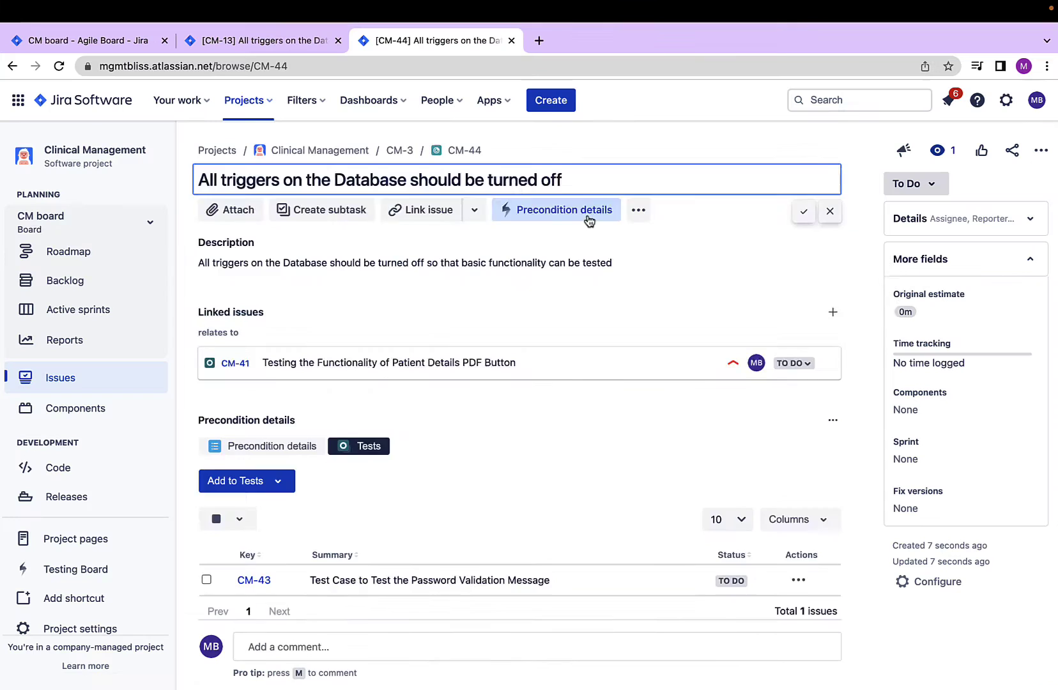
scroll(516, 357, "down", 3)
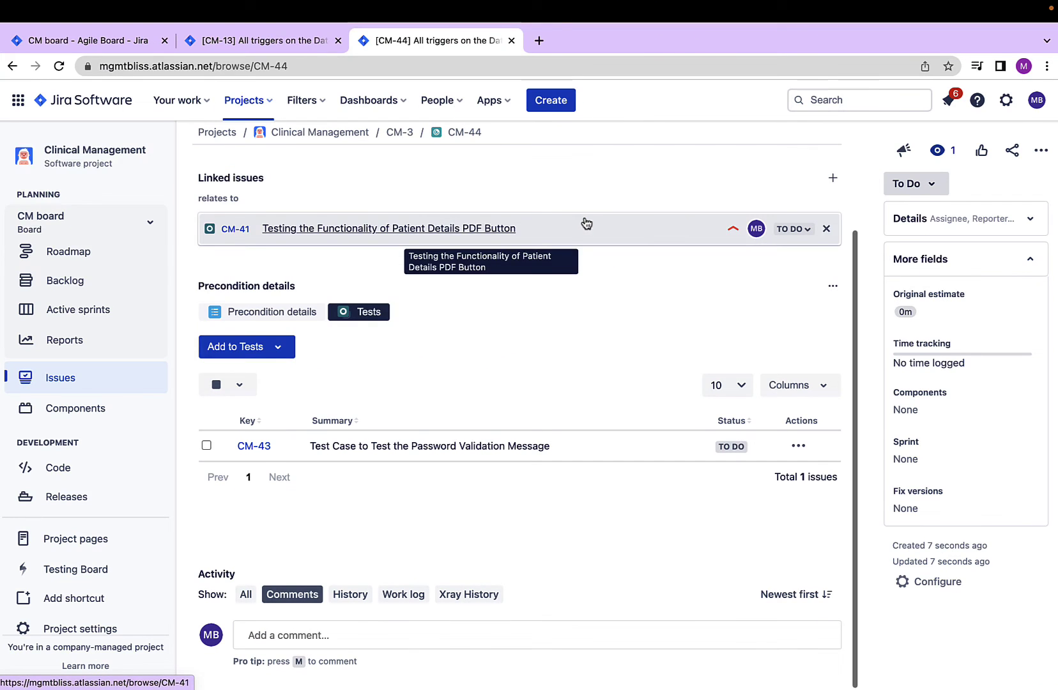
left_click(271, 314)
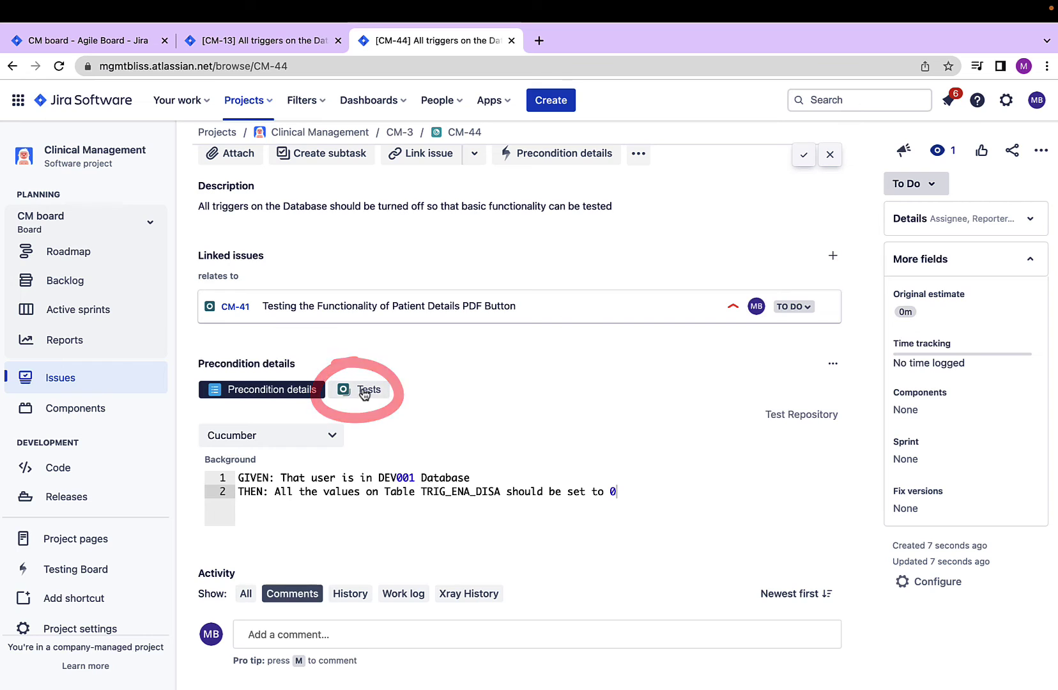
left_click(364, 391)
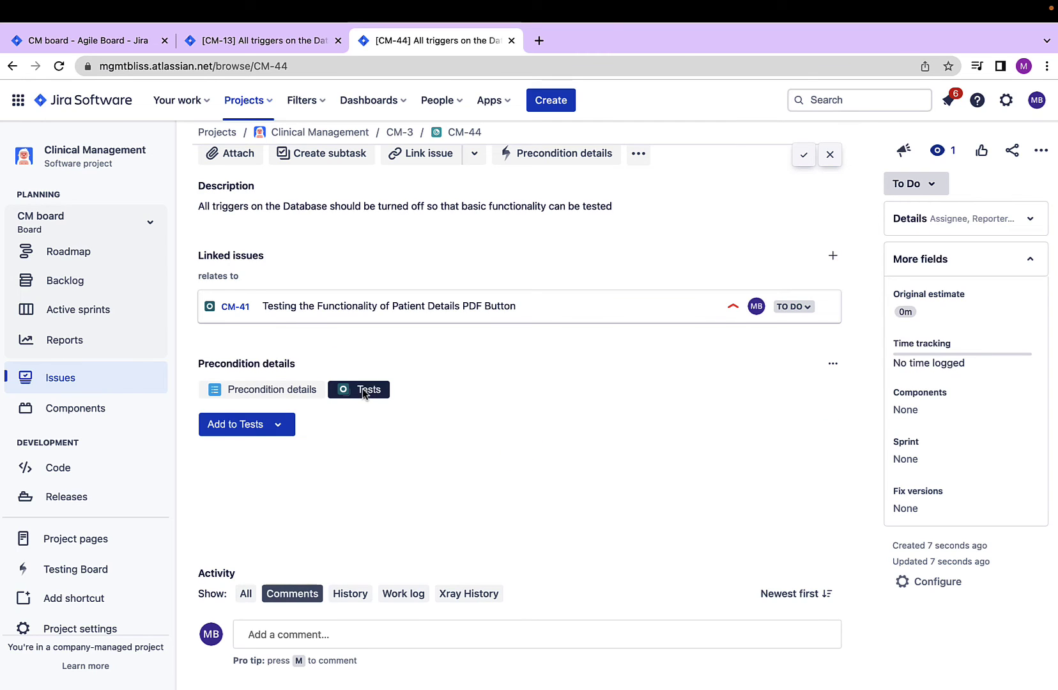
scroll(364, 393, "down", 1)
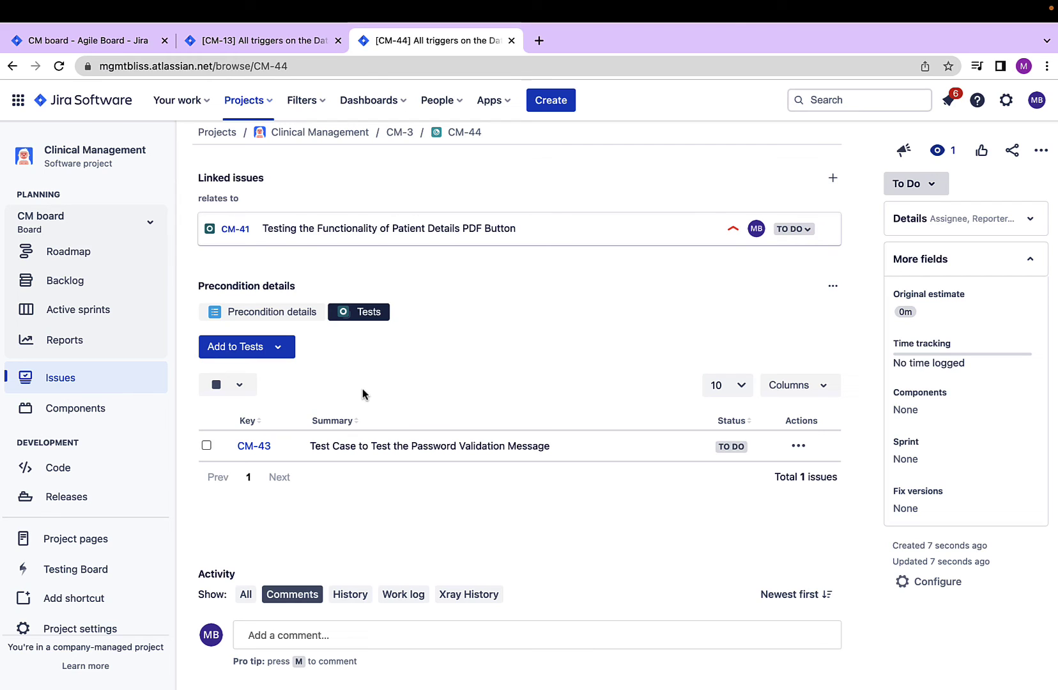
scroll(378, 560, "down", 1)
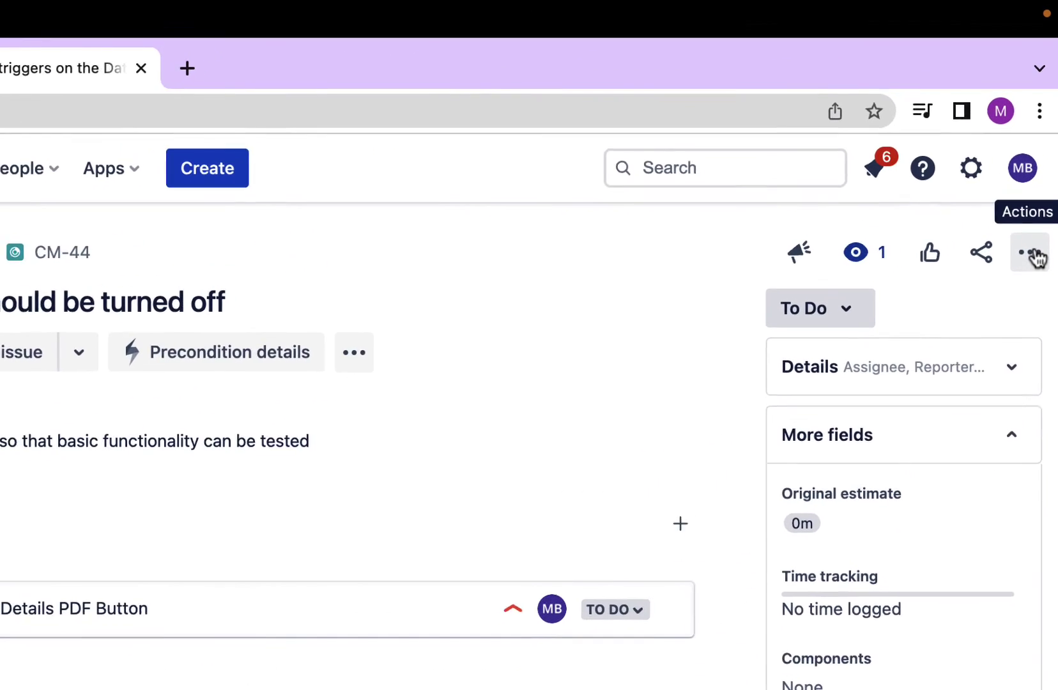
Step: Choose Clone from CM-44's ••• Actions menu
left_click(1030, 253)
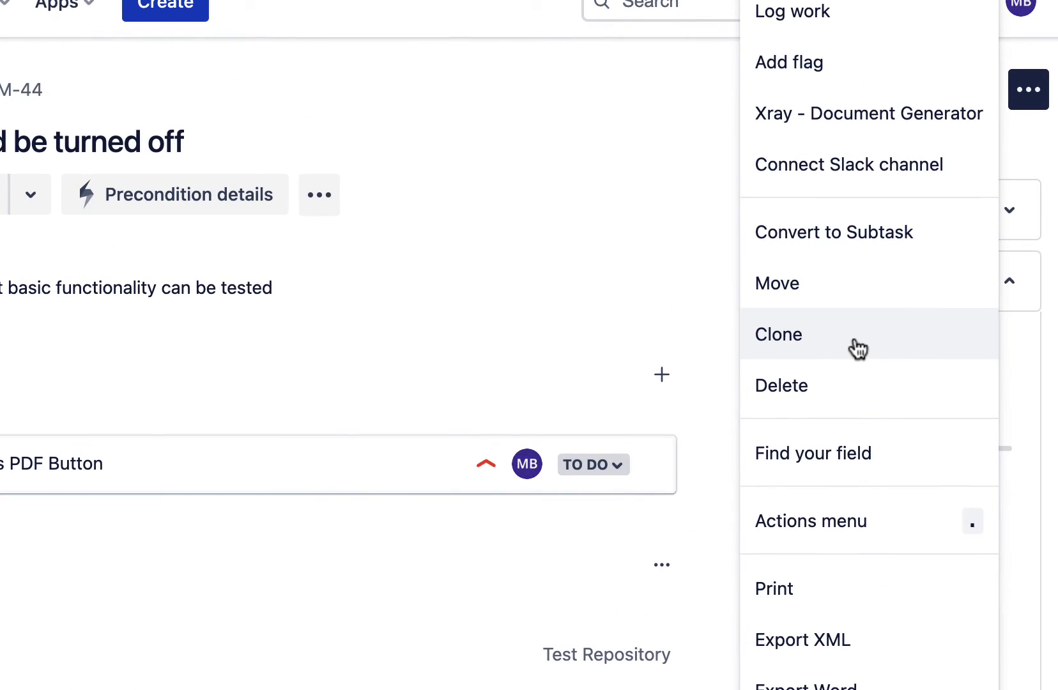
left_click(858, 346)
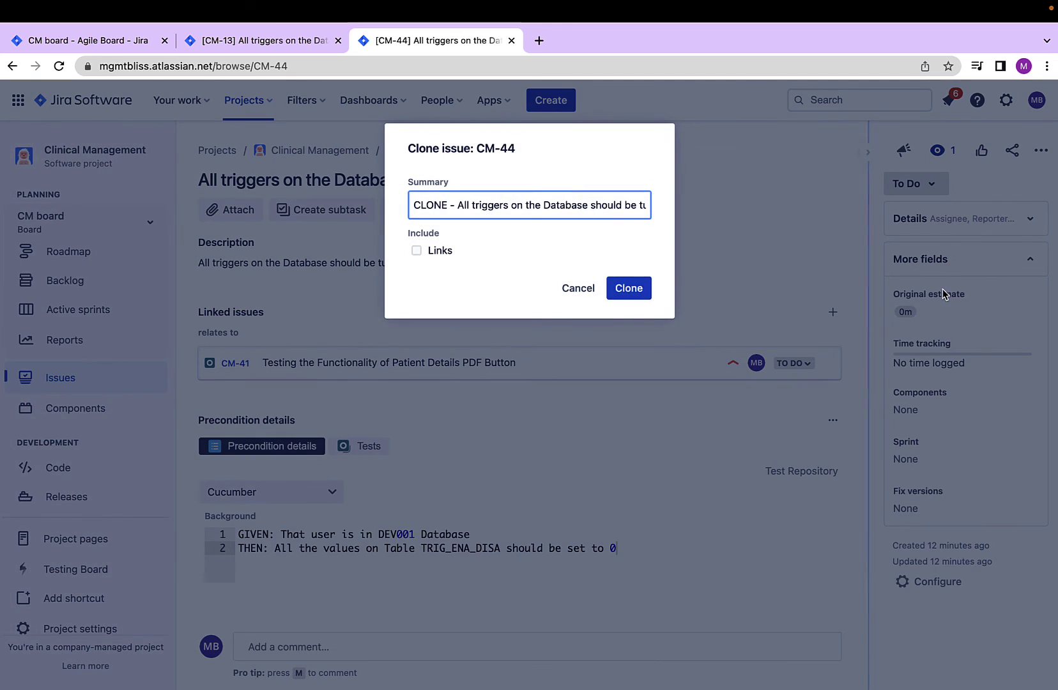